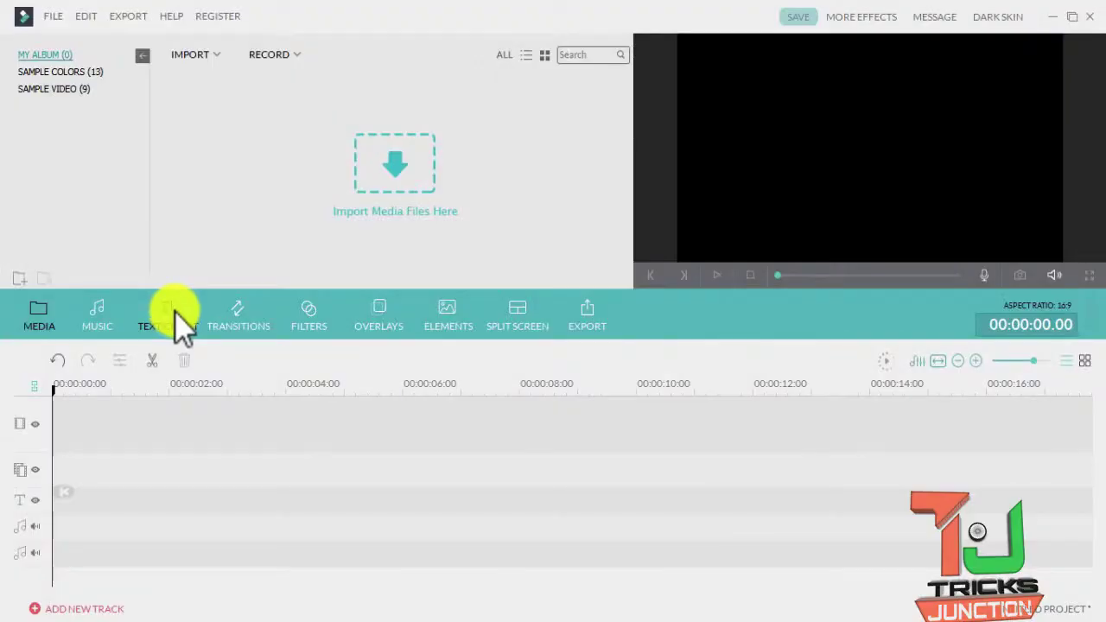
Place the Title 1 template on the text track, set its duration to 00:00:10.00, and open it for editing.
click(173, 318)
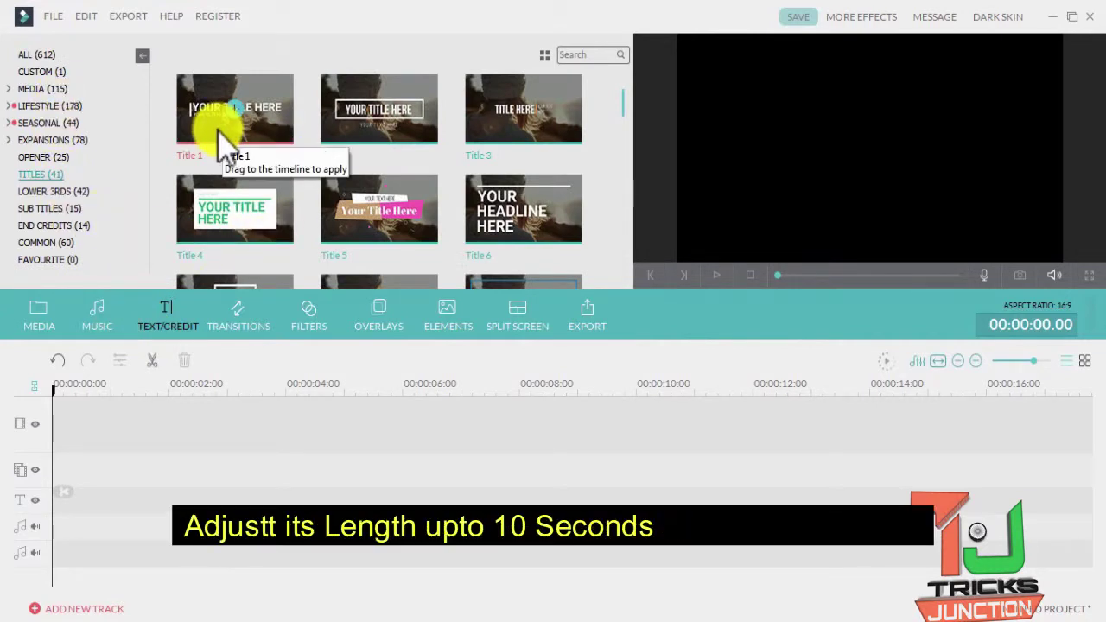
drag(226, 149, 275, 492)
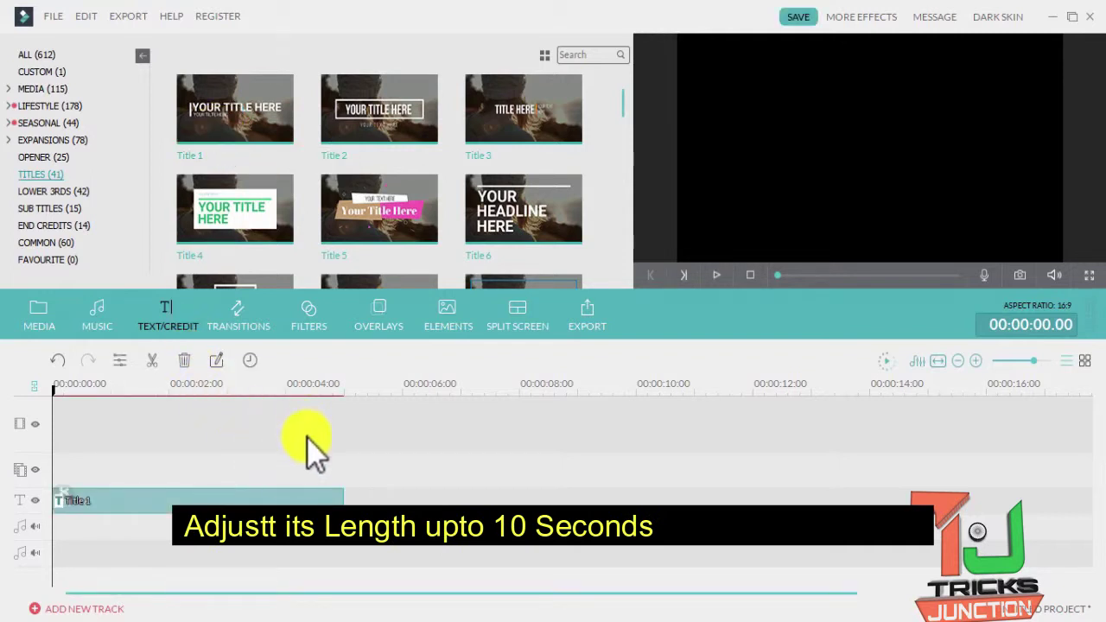
click(248, 362)
text(00:00:10:00)
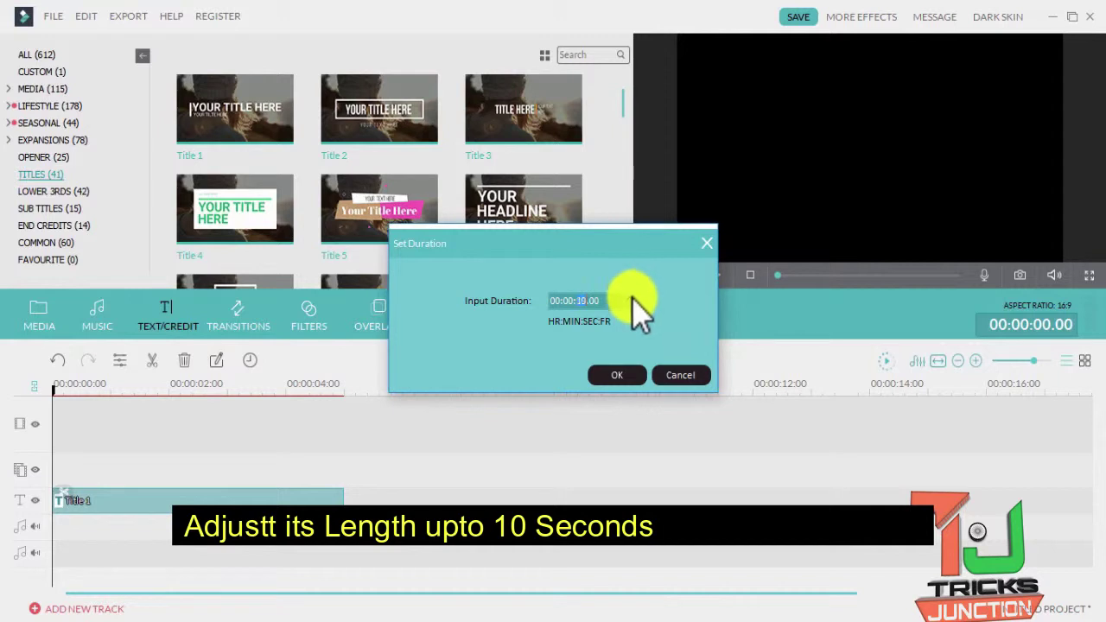
click(607, 377)
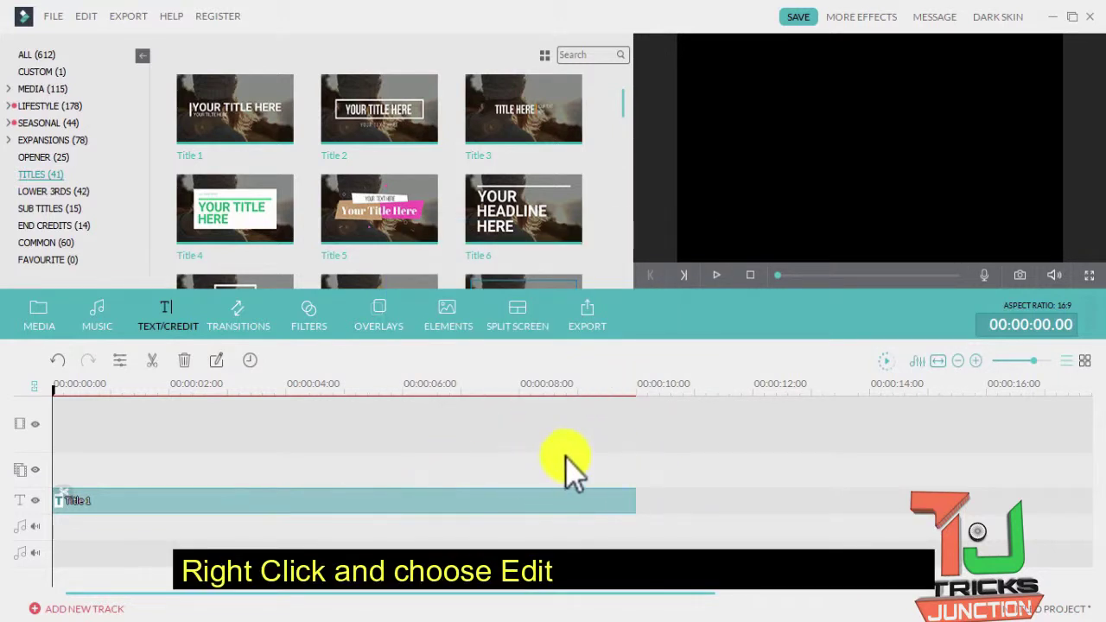
right_click(301, 508)
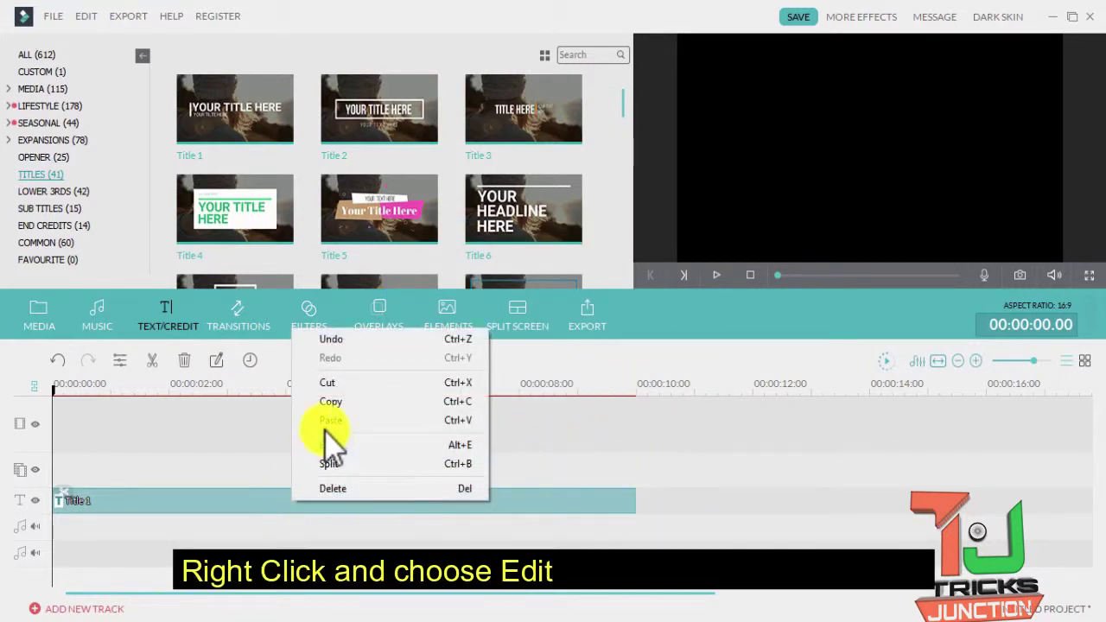
click(330, 446)
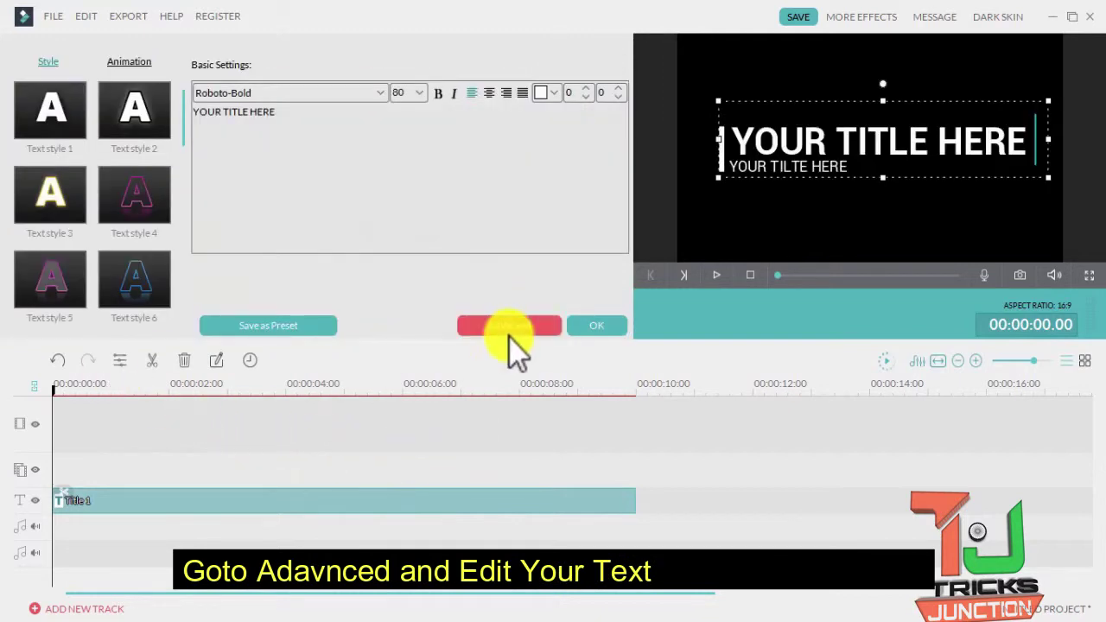
In the advanced text editor, delete the top layer and the large YOUR TITLE HERE layer.
click(511, 326)
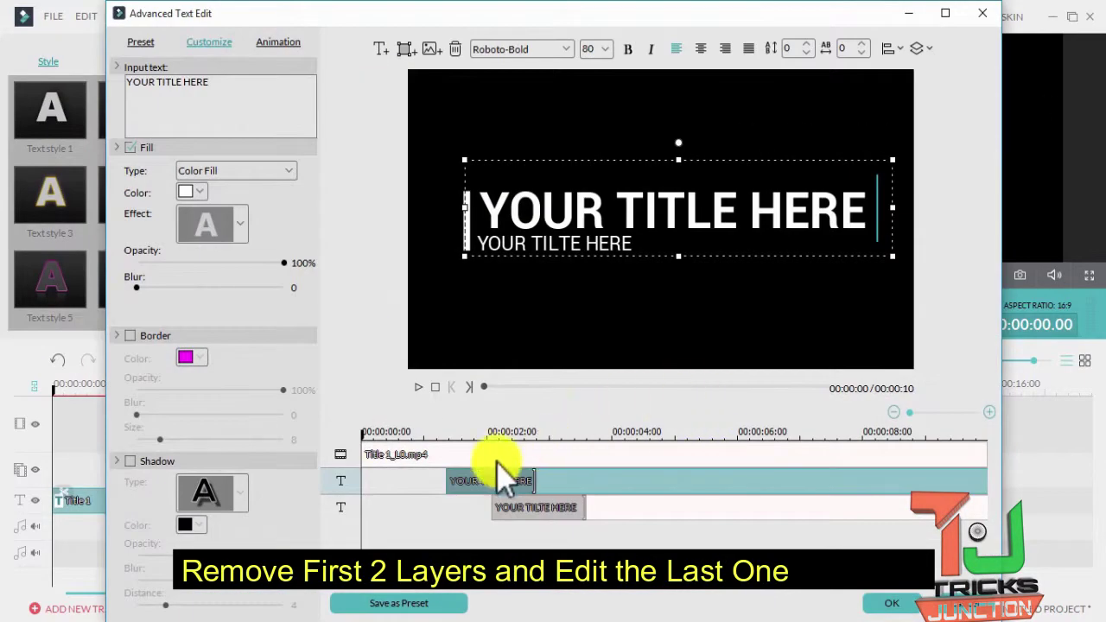
click(444, 456)
key(Delete)
click(459, 453)
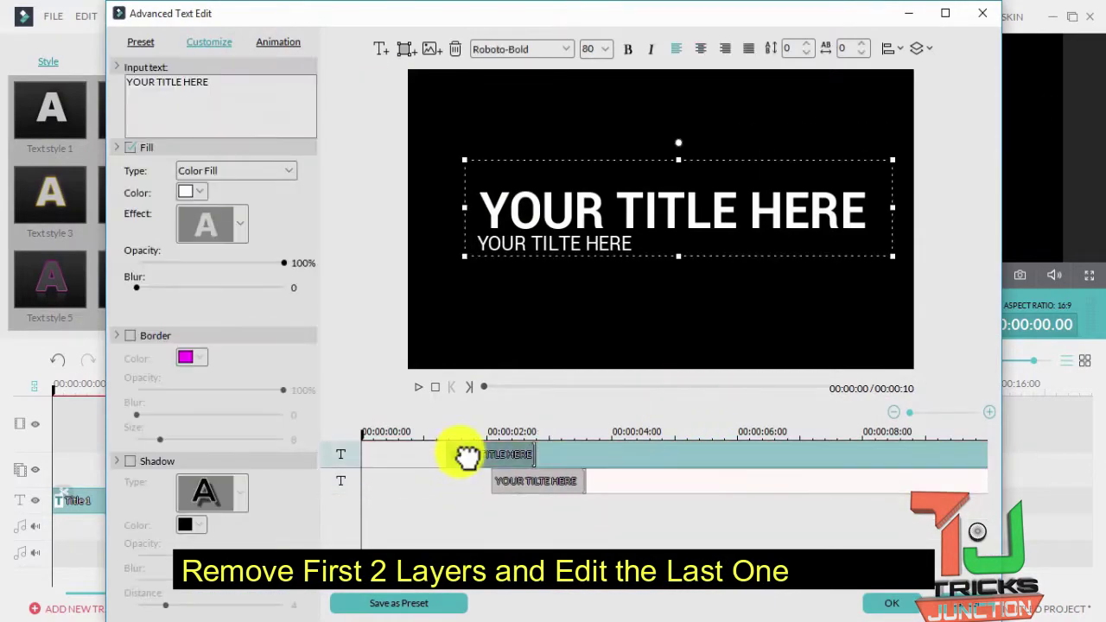
key(Delete)
Move the remaining YOUR TILTE HERE layer to start at 00:00:00 and centre it in the frame.
click(526, 457)
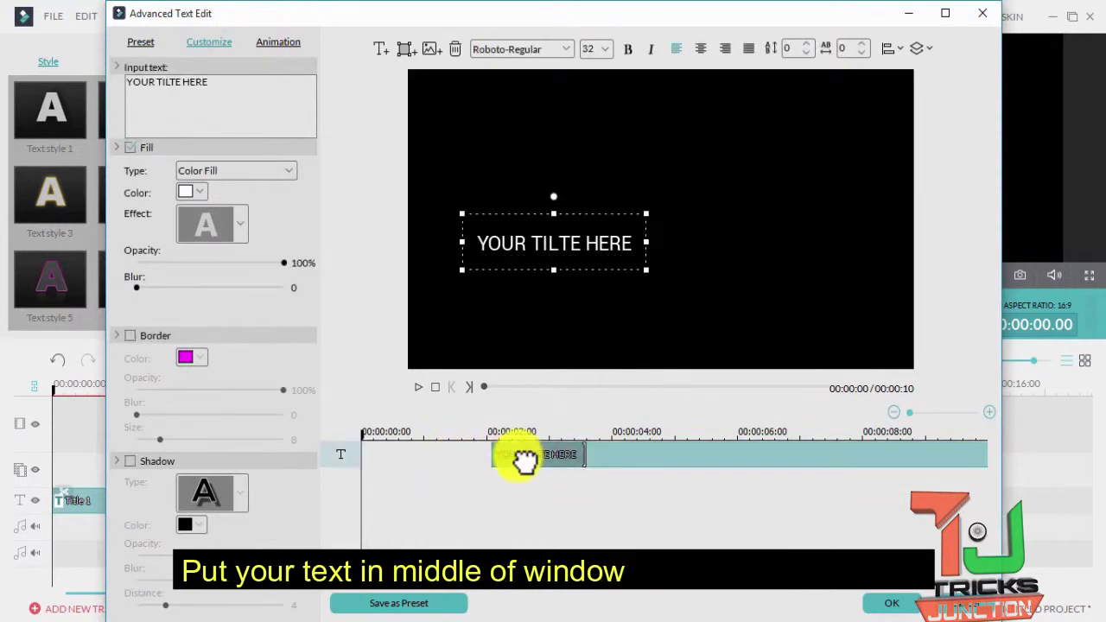
drag(524, 460, 391, 458)
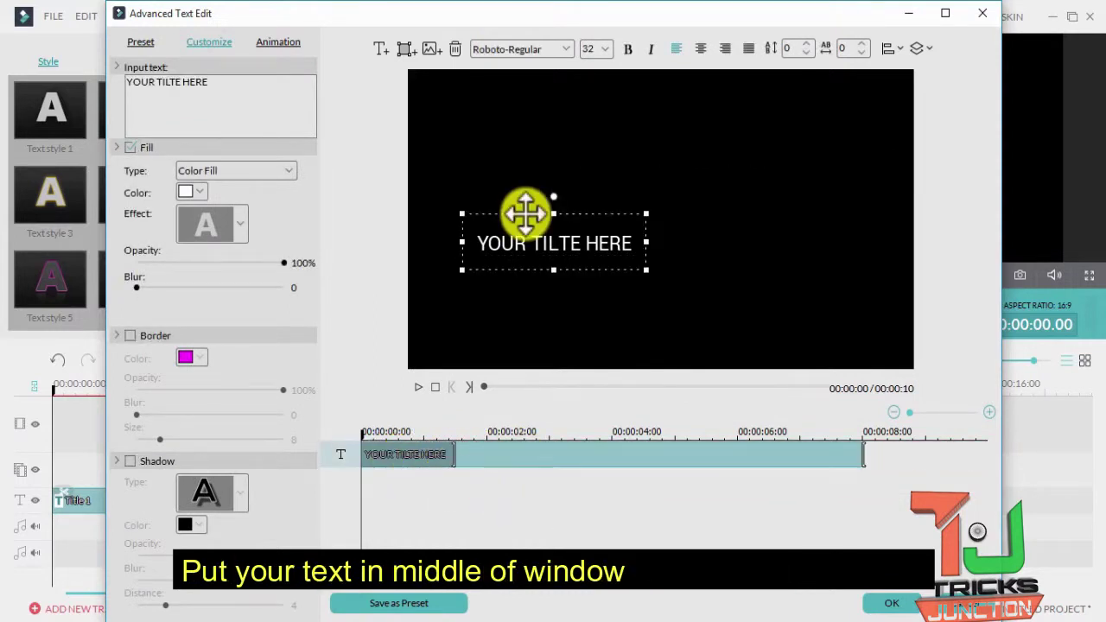
drag(526, 214, 625, 168)
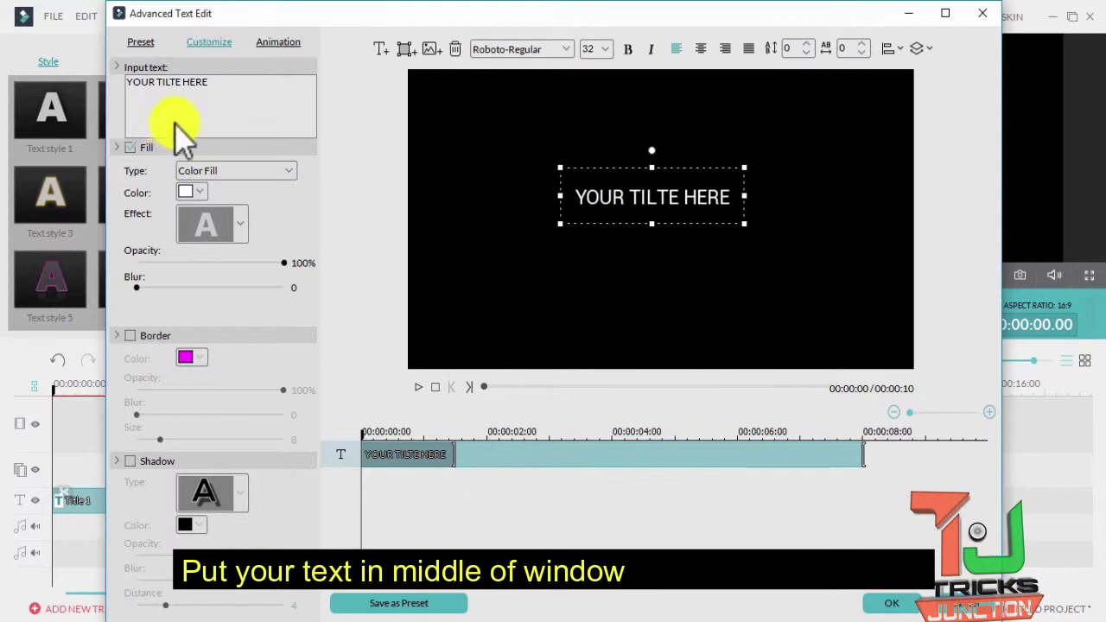
drag(191, 93, 81, 98)
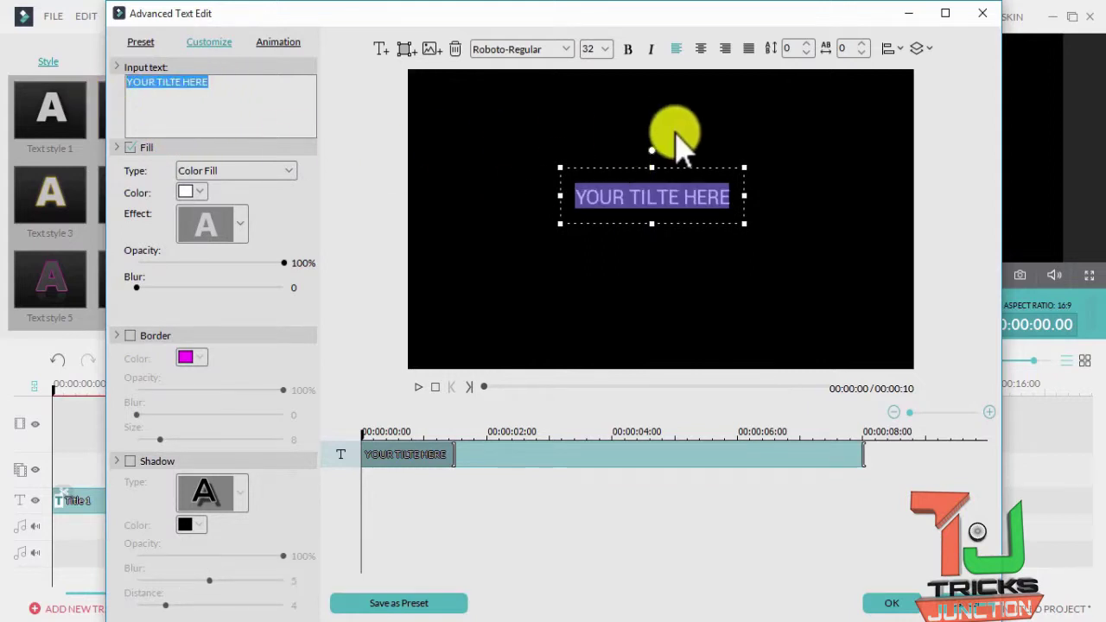
Change the text to 'Welcome To', enlarged, in Futura PT Bold with character spacing 6, centred.
text(Welcome To)
click(597, 48)
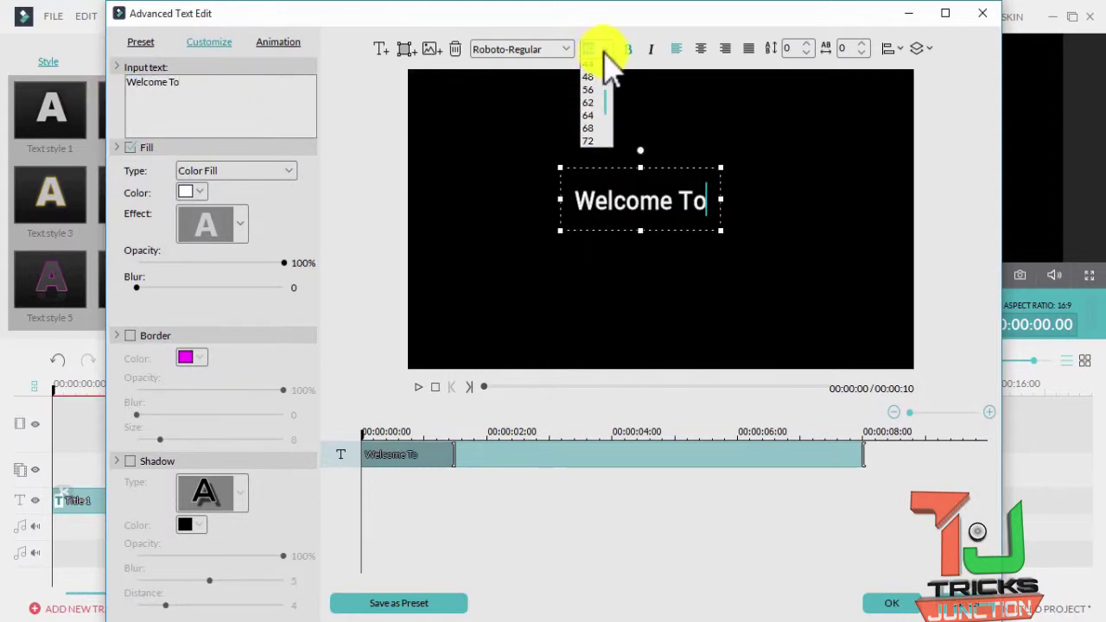
click(595, 97)
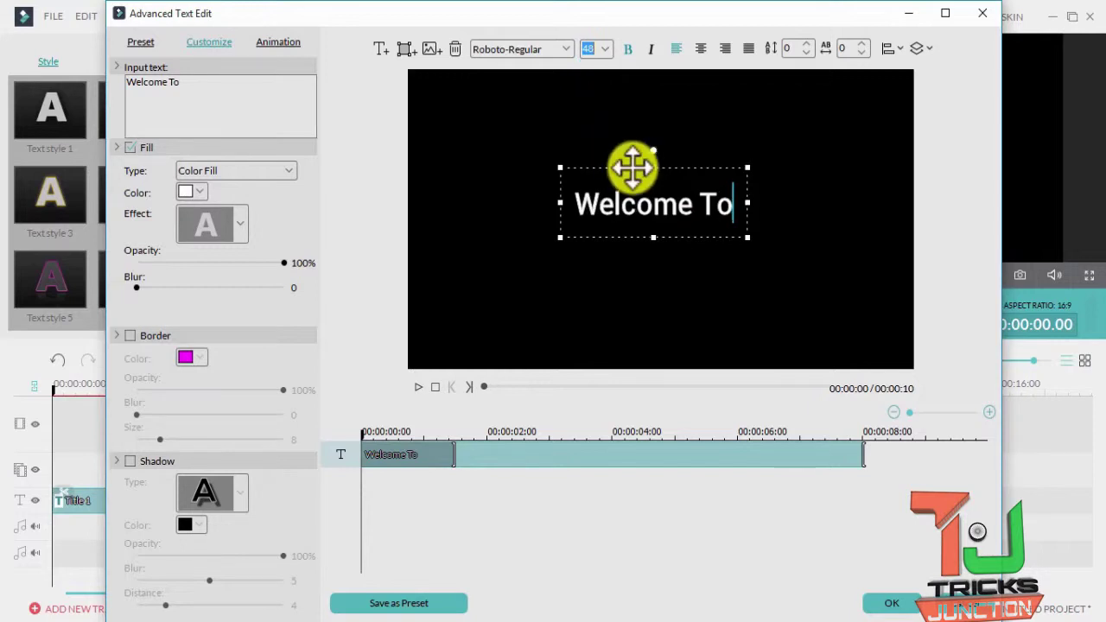
drag(633, 167, 636, 165)
click(536, 50)
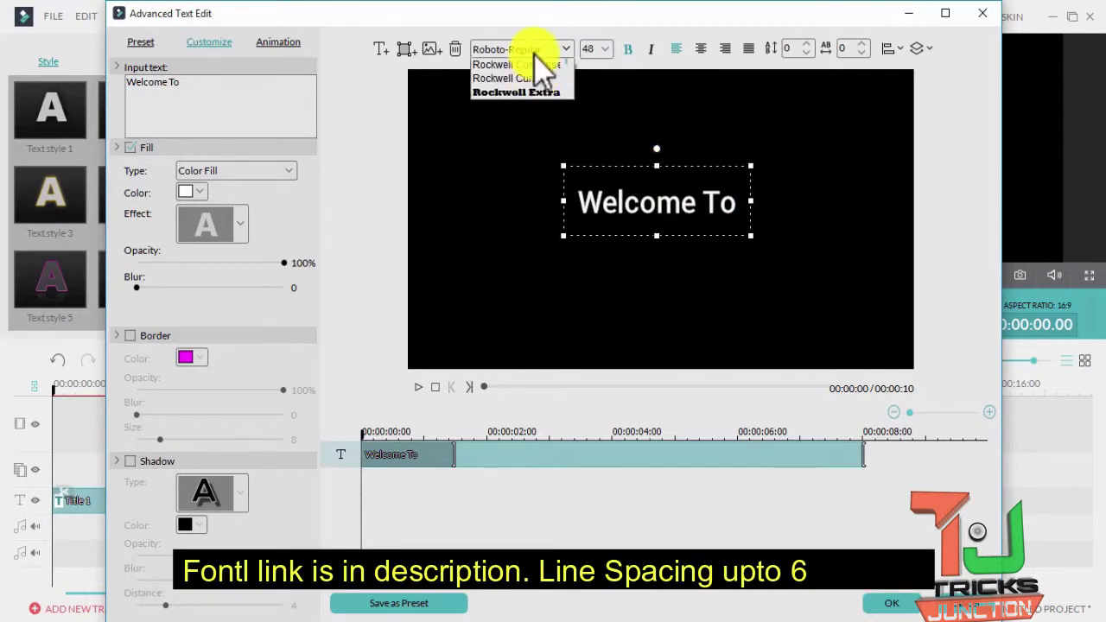
scroll(536, 69, up, 10)
click(518, 121)
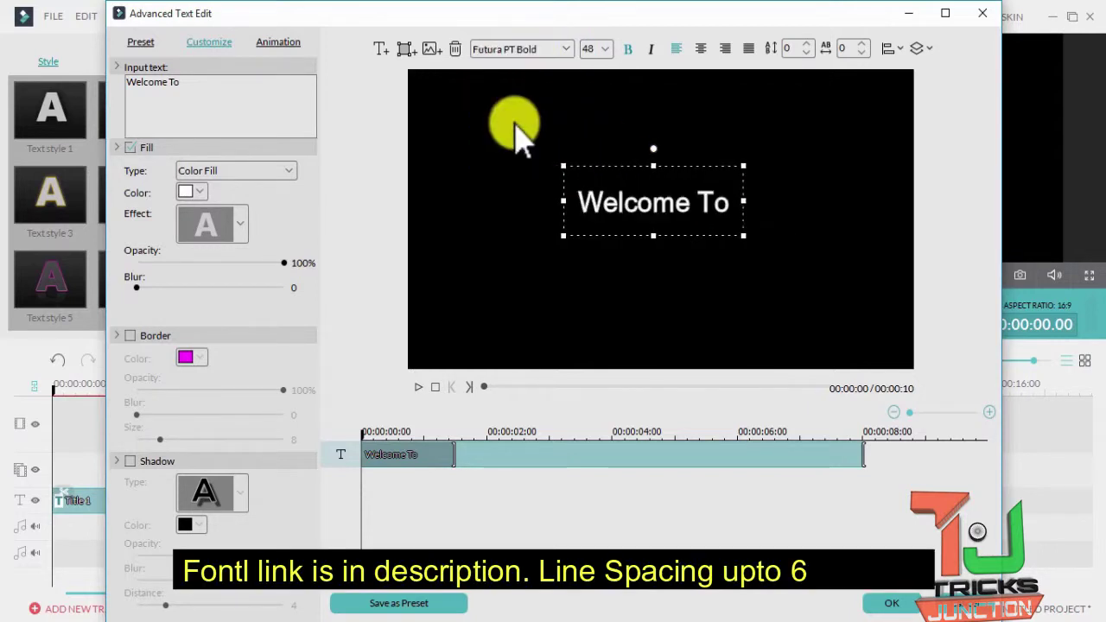
click(865, 41)
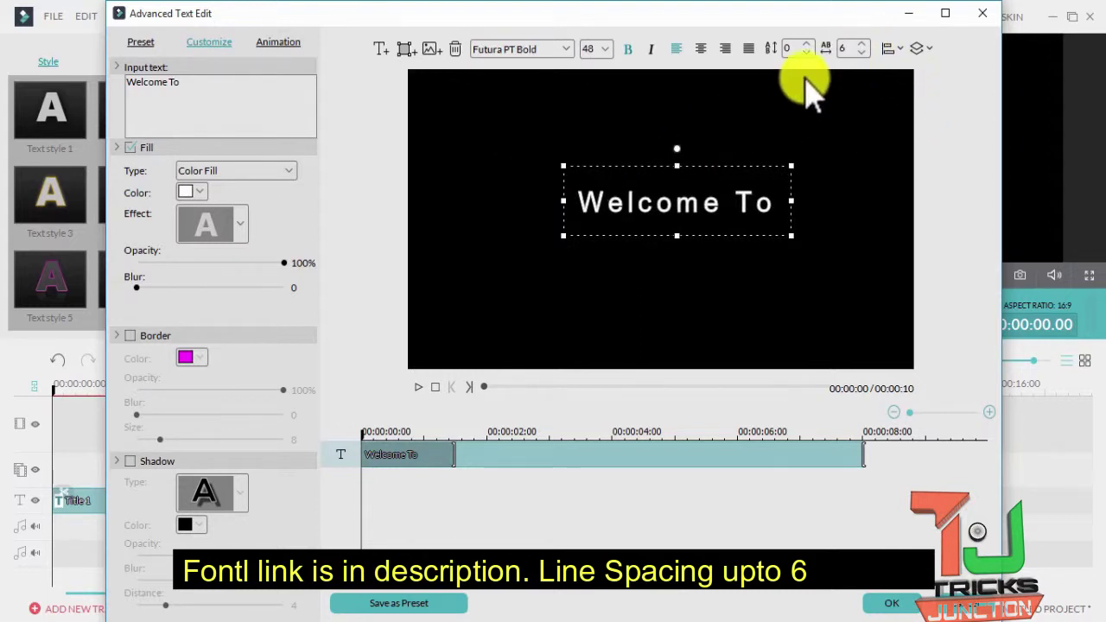
drag(643, 173, 620, 179)
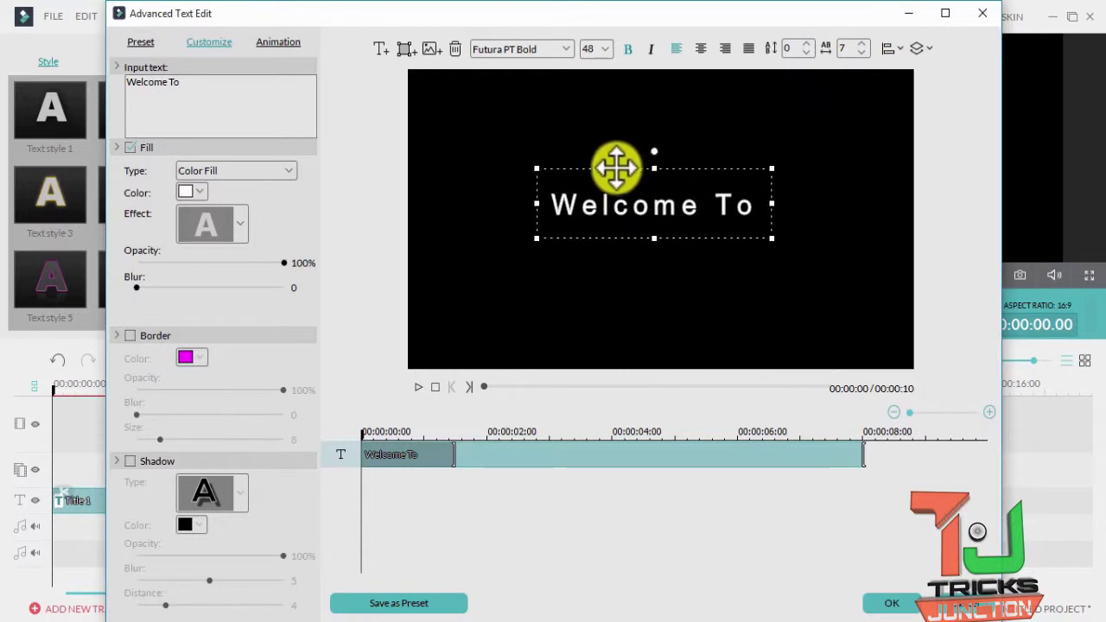
Apply the Fade animation to the text and confirm the advanced edits.
click(279, 43)
double_click(258, 125)
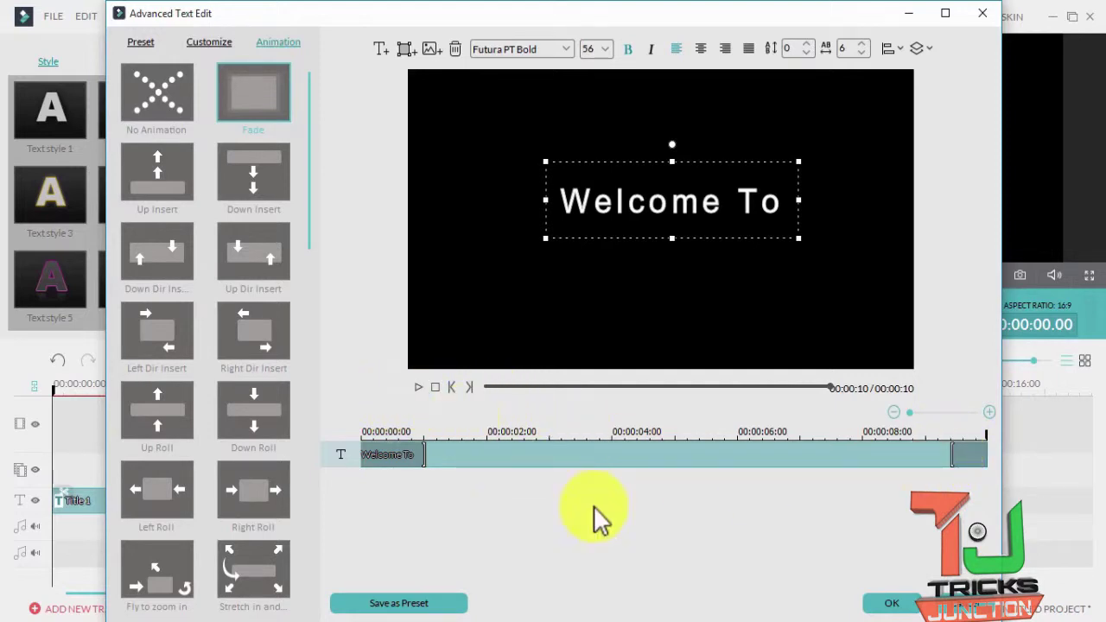
click(883, 605)
Split the Welcome To title at 3.08 and 6.16 seconds and open the middle piece's text.
click(598, 331)
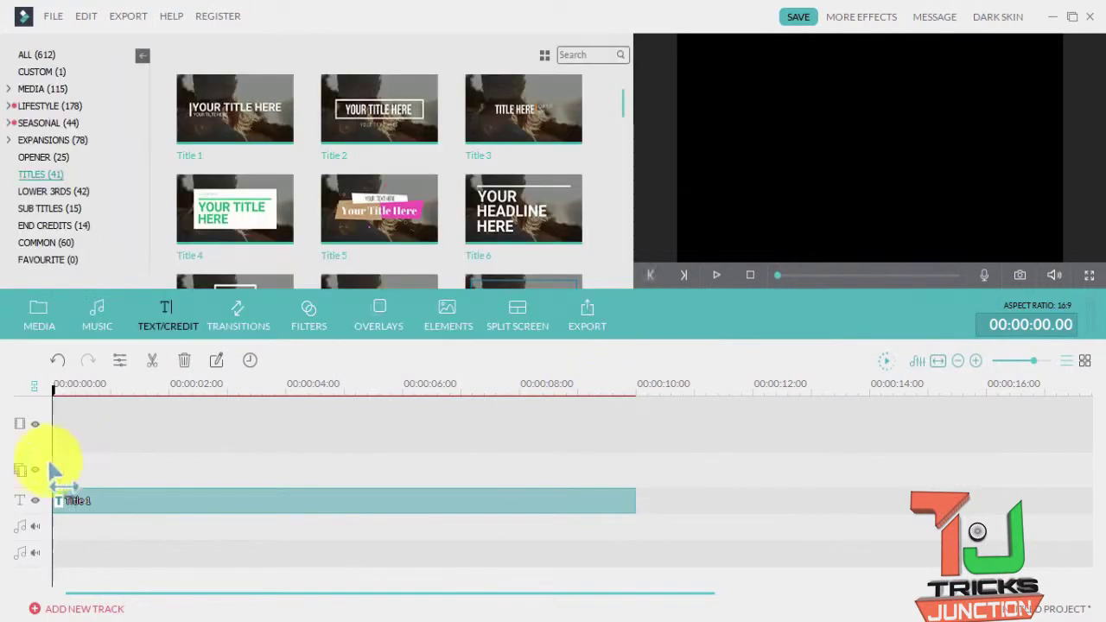
drag(67, 467, 244, 484)
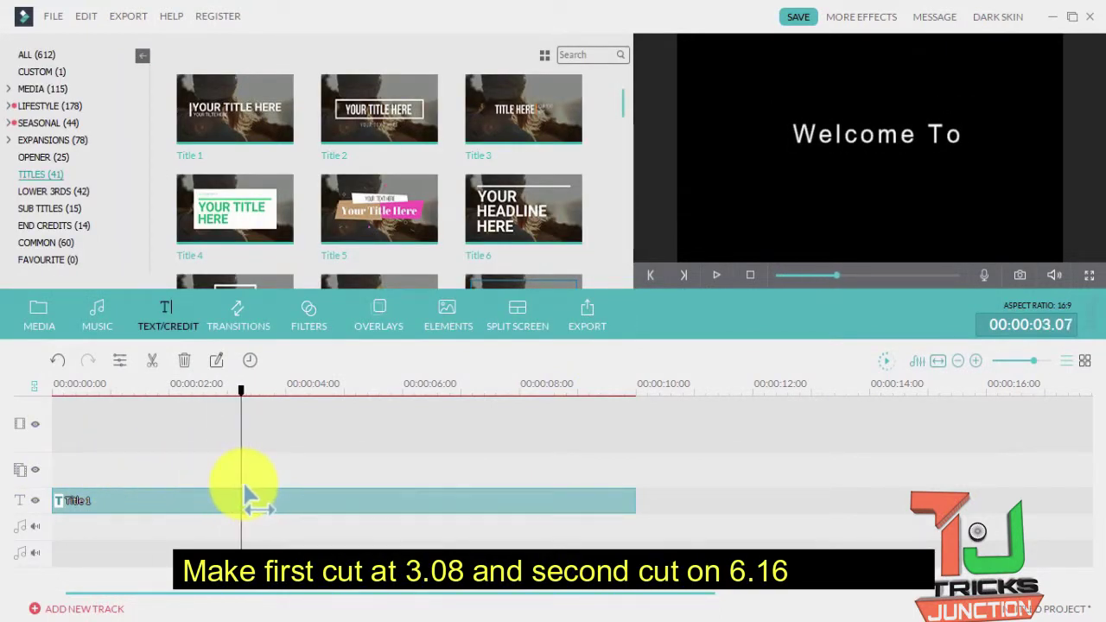
click(683, 278)
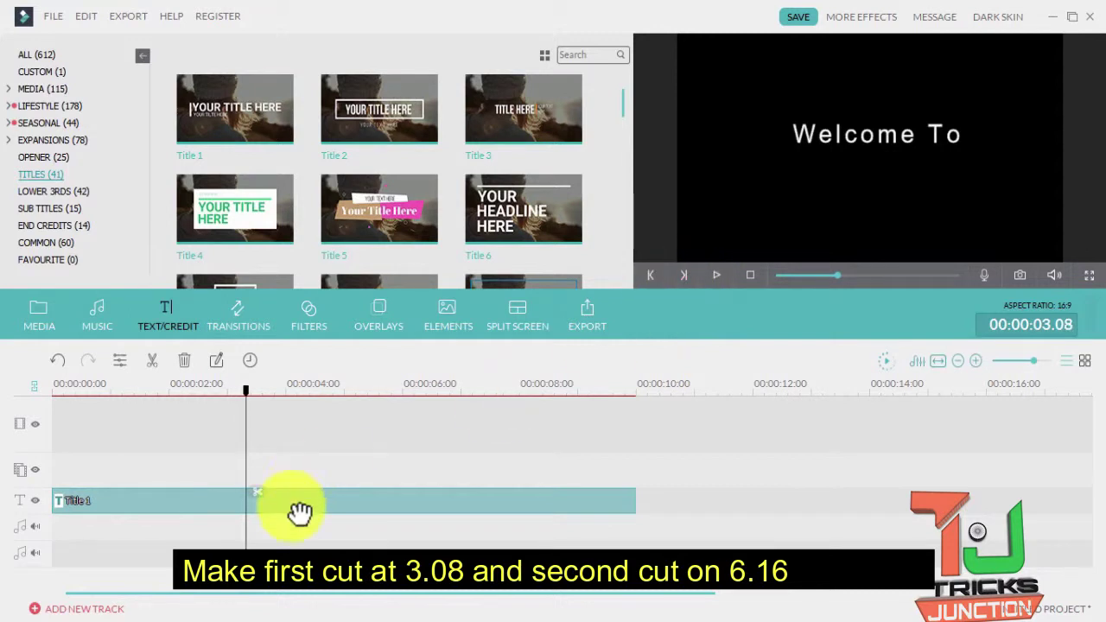
click(257, 500)
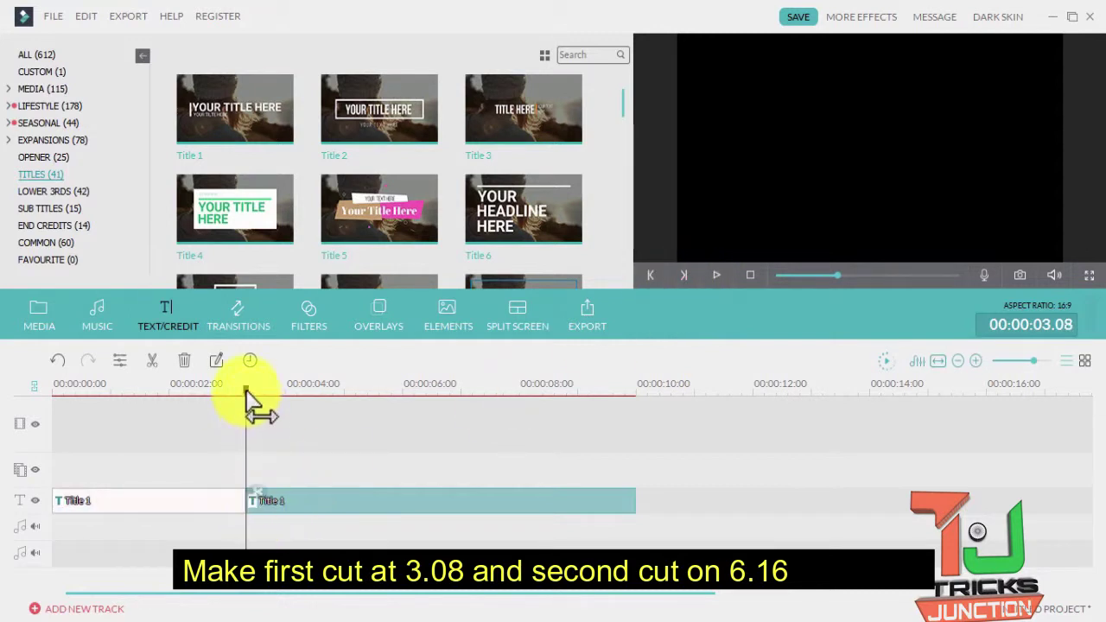
drag(252, 393, 439, 406)
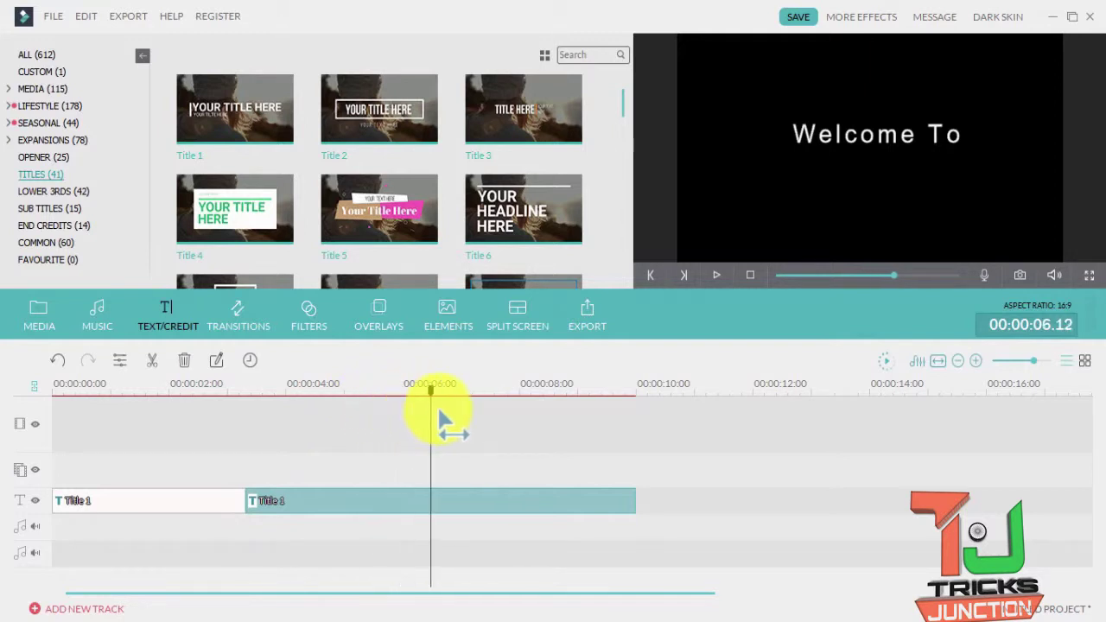
click(449, 494)
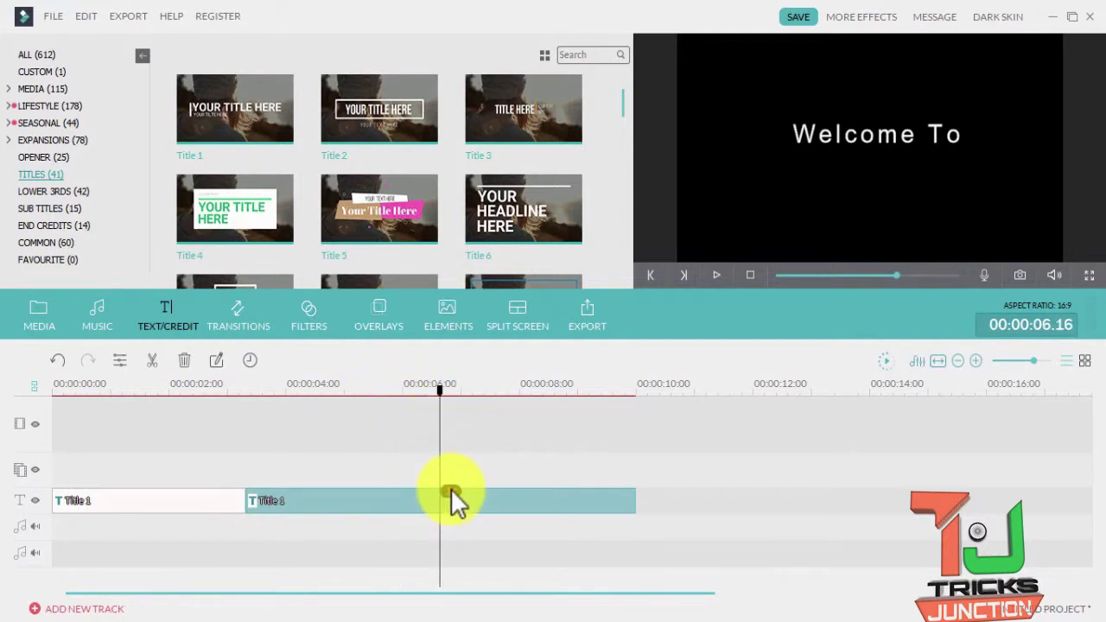
double_click(358, 499)
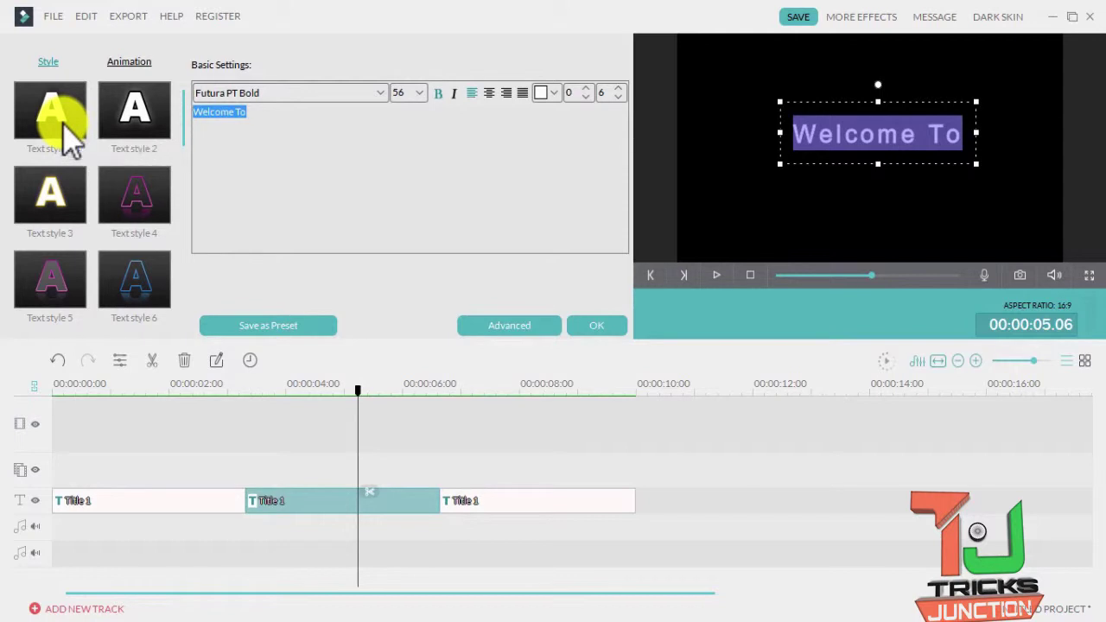
Change the middle title piece's text to 'My Channel'.
text(My Channel)
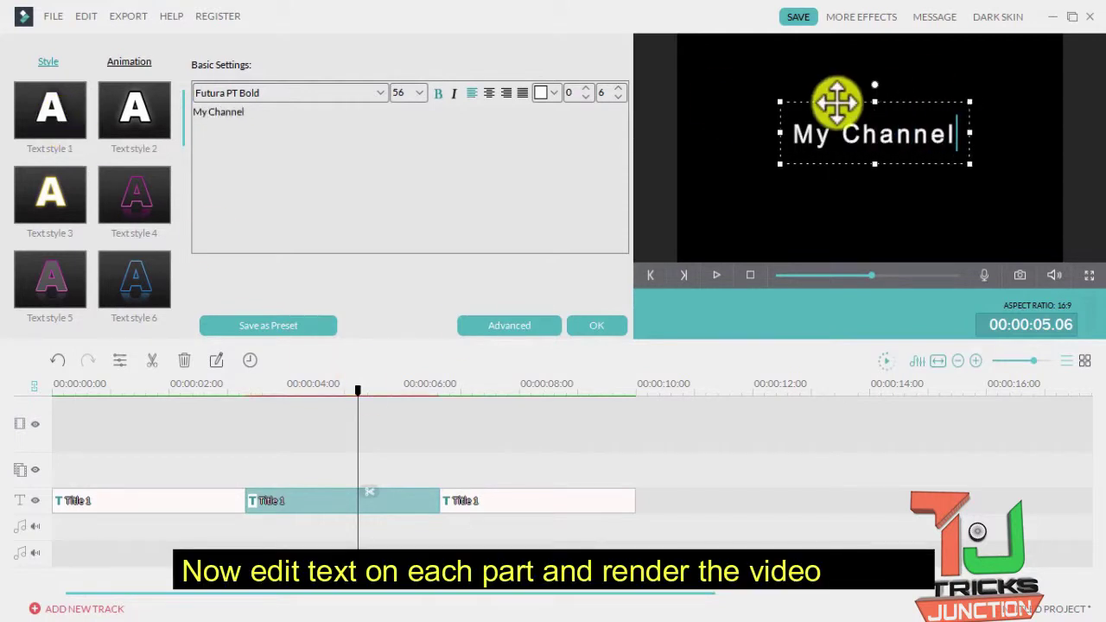
drag(839, 112, 843, 115)
click(595, 324)
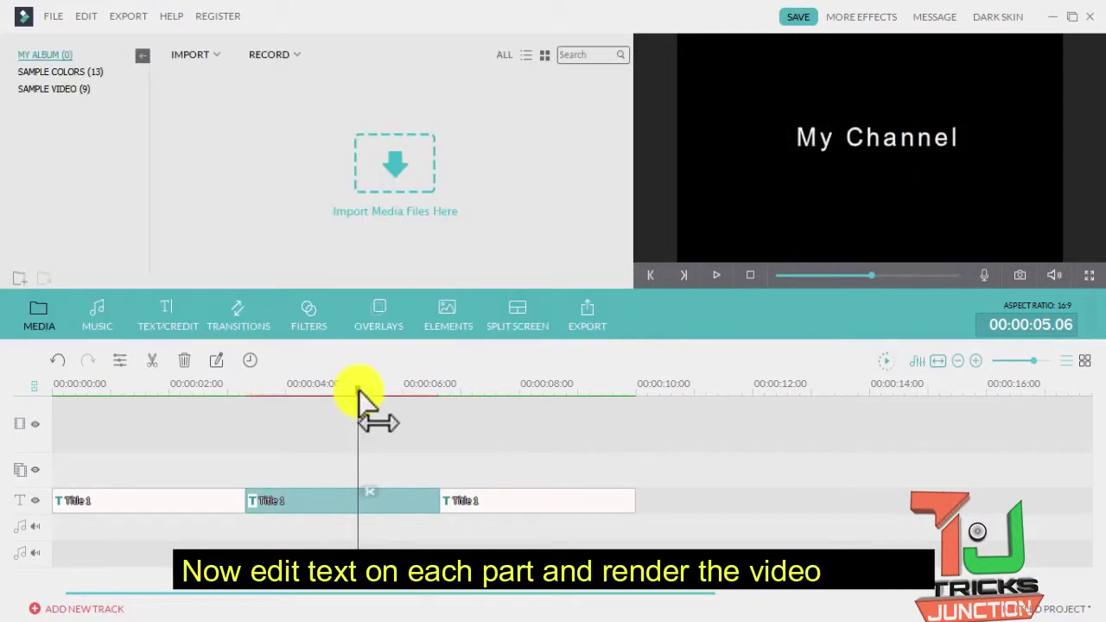
Replace the last title piece's Welcome To text with 'Tricks Junction'.
click(467, 390)
right_click(553, 505)
click(596, 496)
key(ctrl+a)
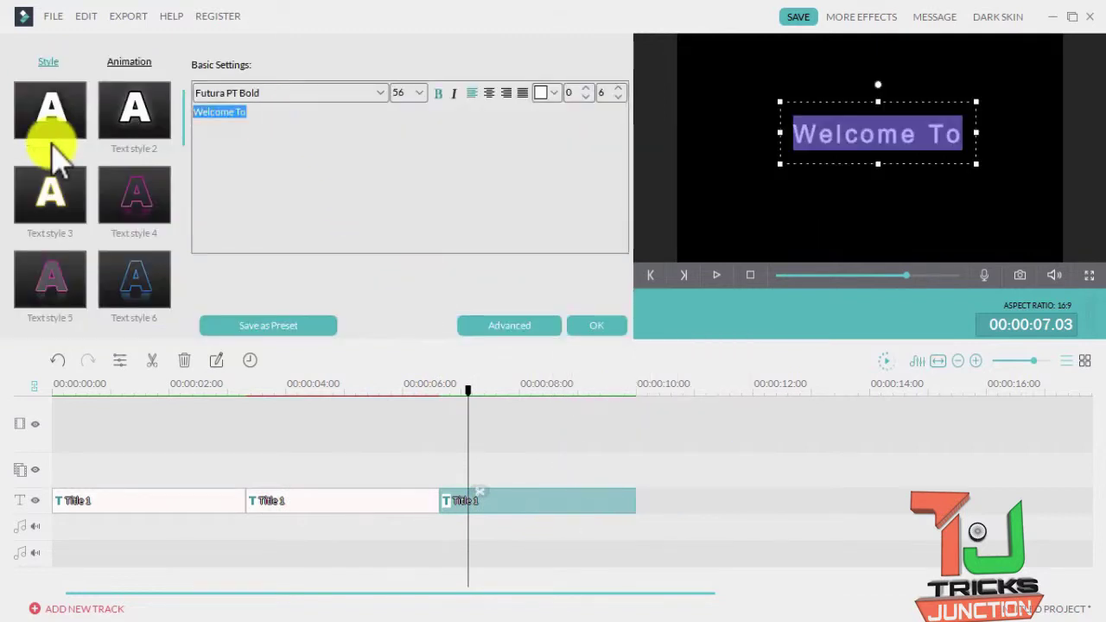
text(Tricks Junction)
click(596, 325)
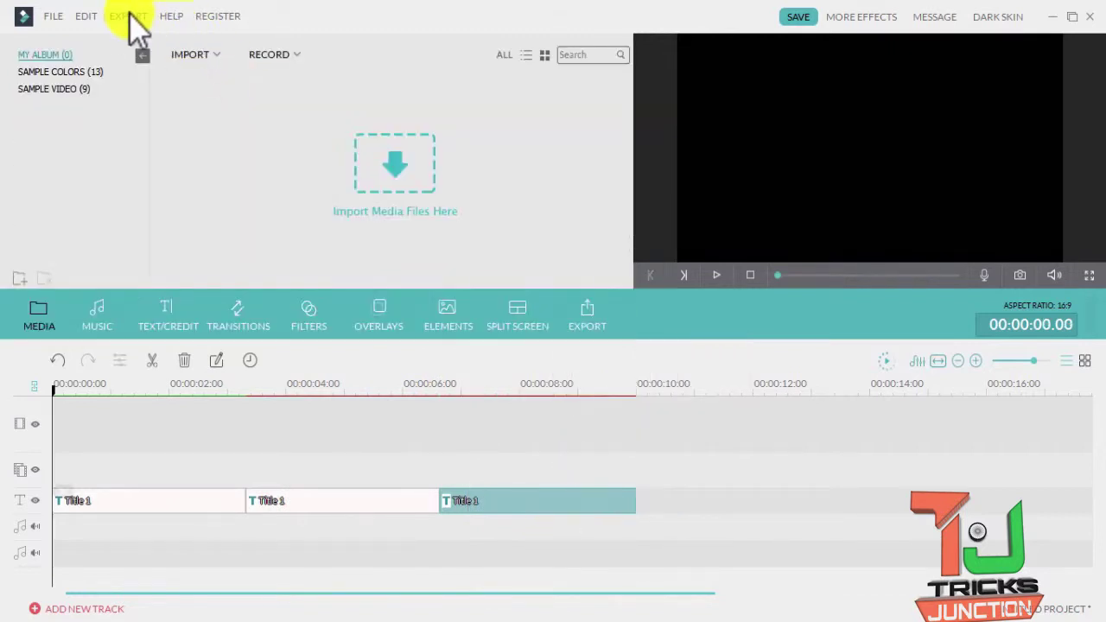
click(128, 16)
Export the titled video as cinematic 1, then place Smoke on the top track and cinematic 1 beneath it.
click(160, 36)
key(Return)
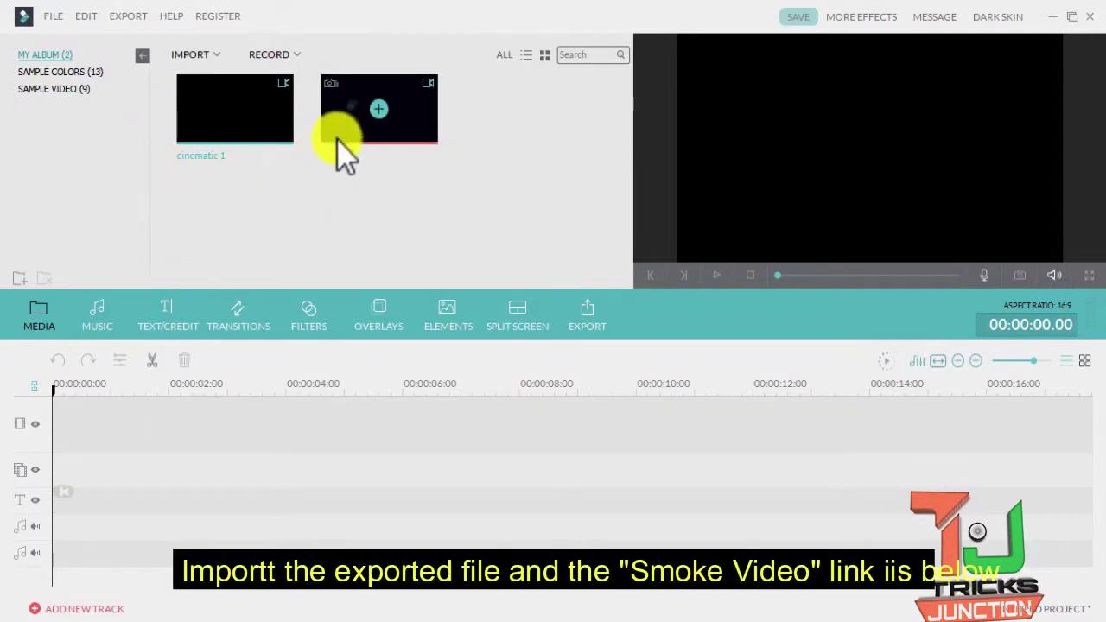
drag(380, 121, 221, 393)
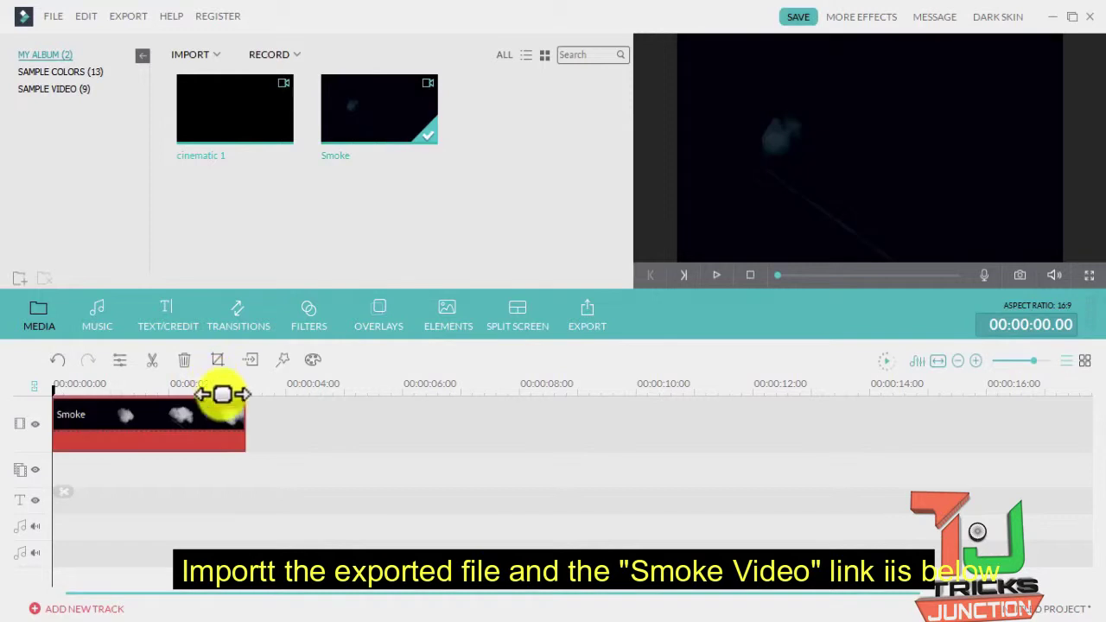
drag(229, 136, 181, 464)
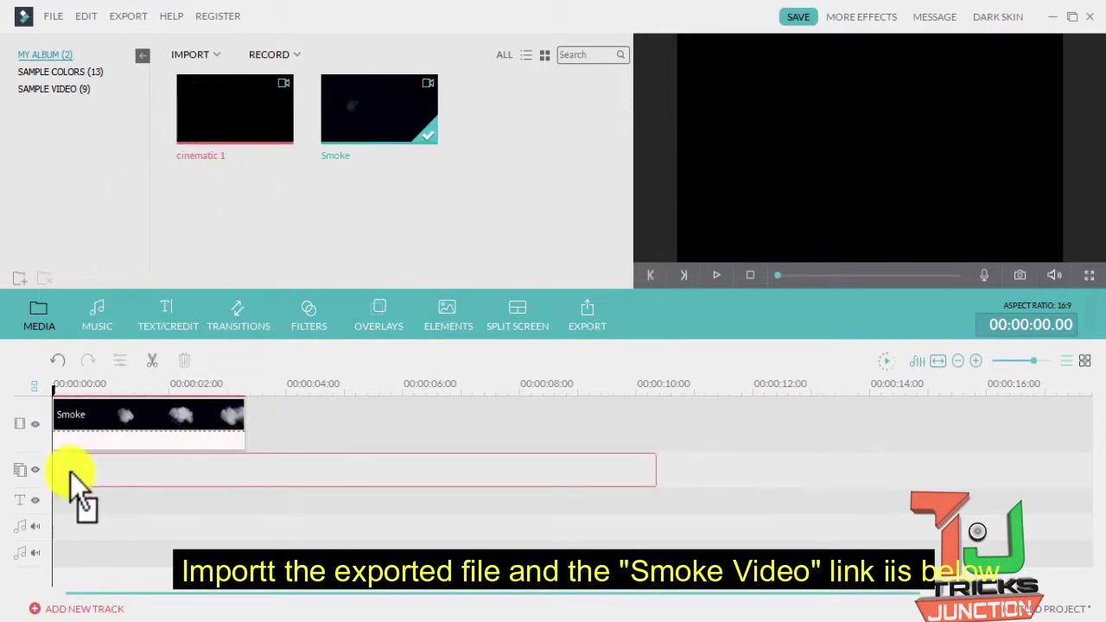
drag(70, 472, 57, 474)
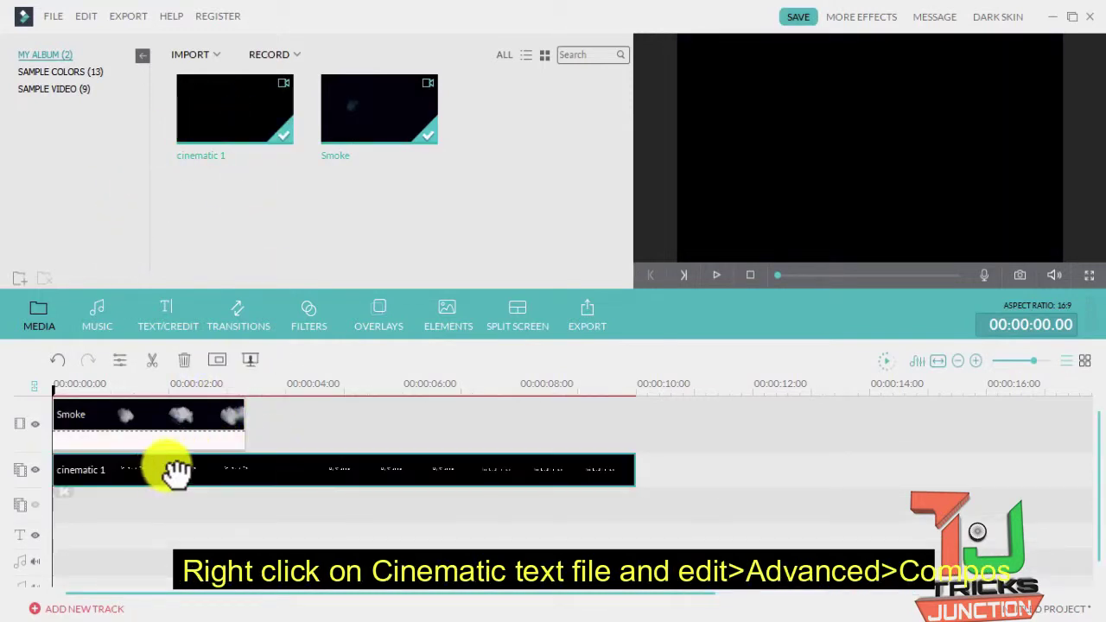
Set the cinematic 1 clip's Compositing blending mode to Multiply in its advanced settings.
right_click(286, 471)
click(341, 346)
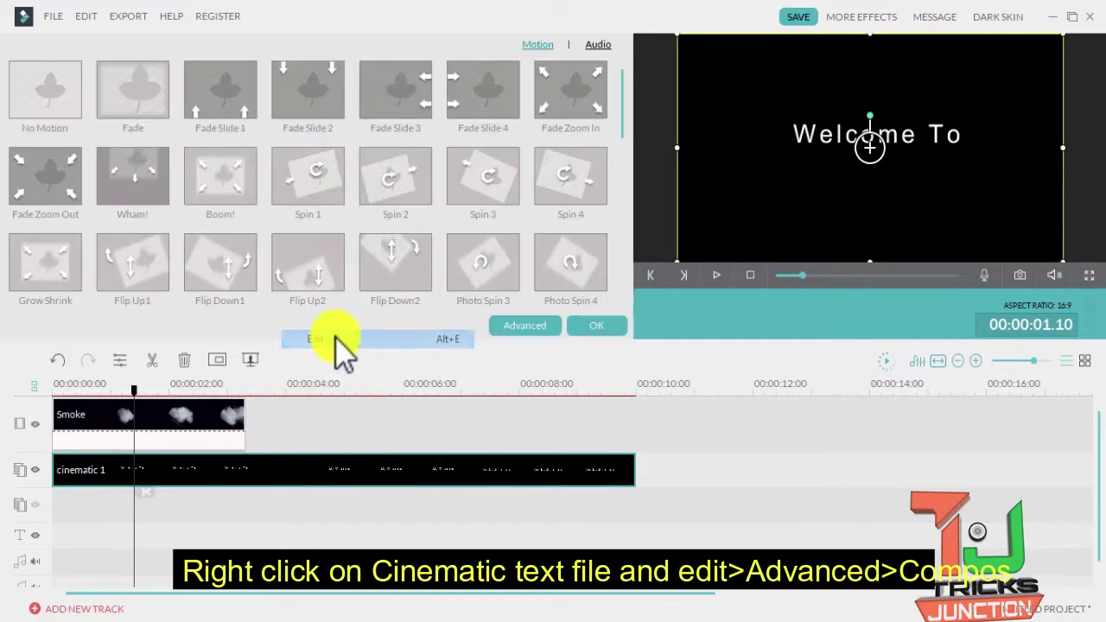
click(516, 325)
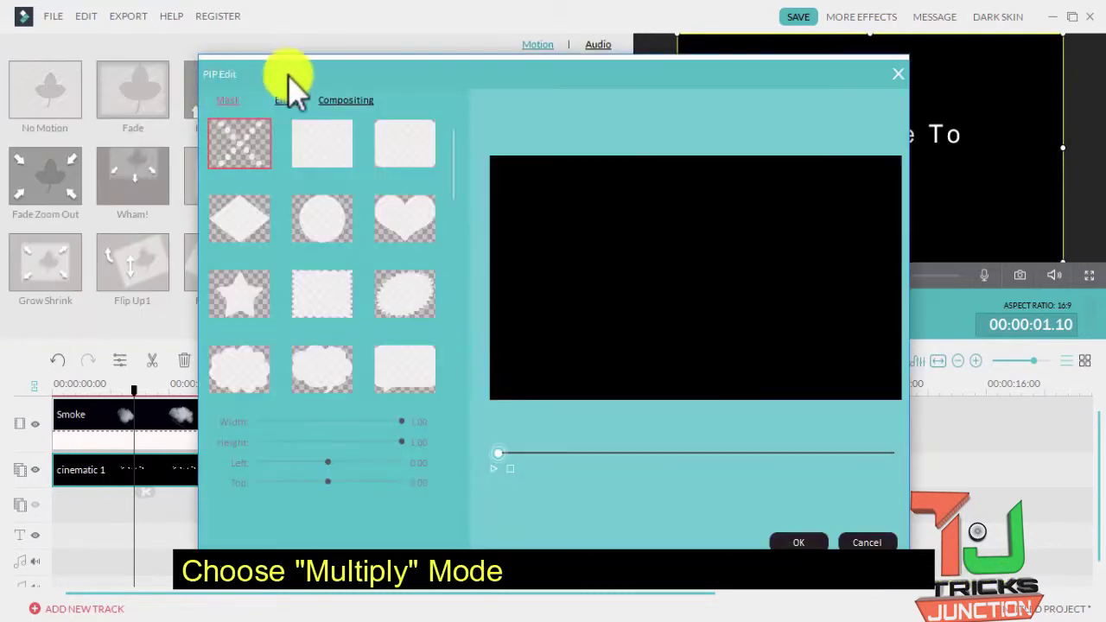
click(346, 100)
click(346, 138)
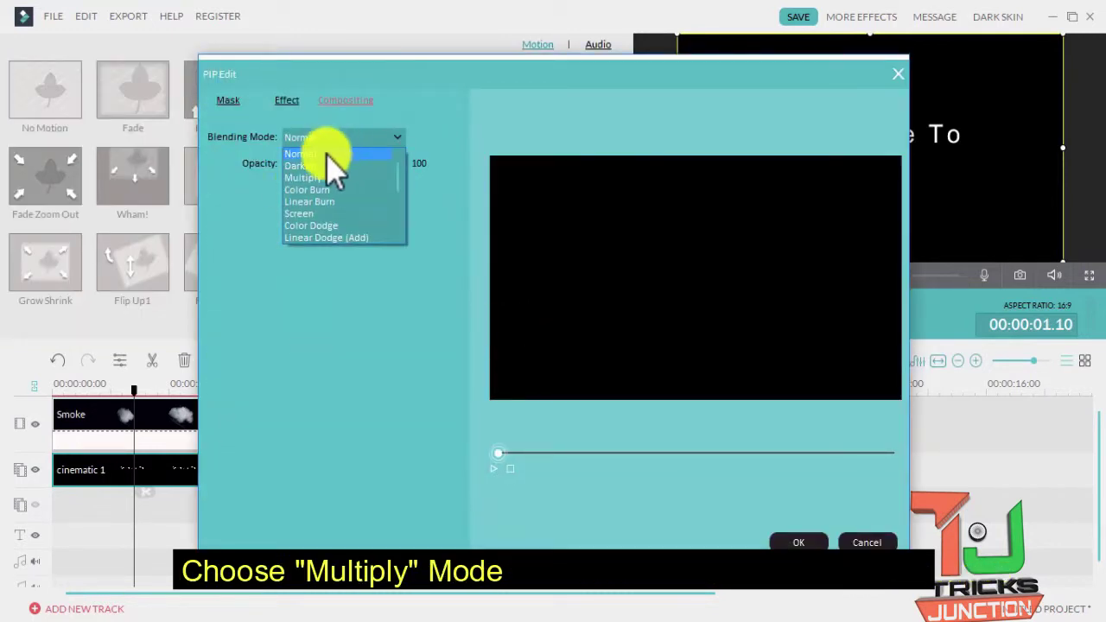
click(318, 178)
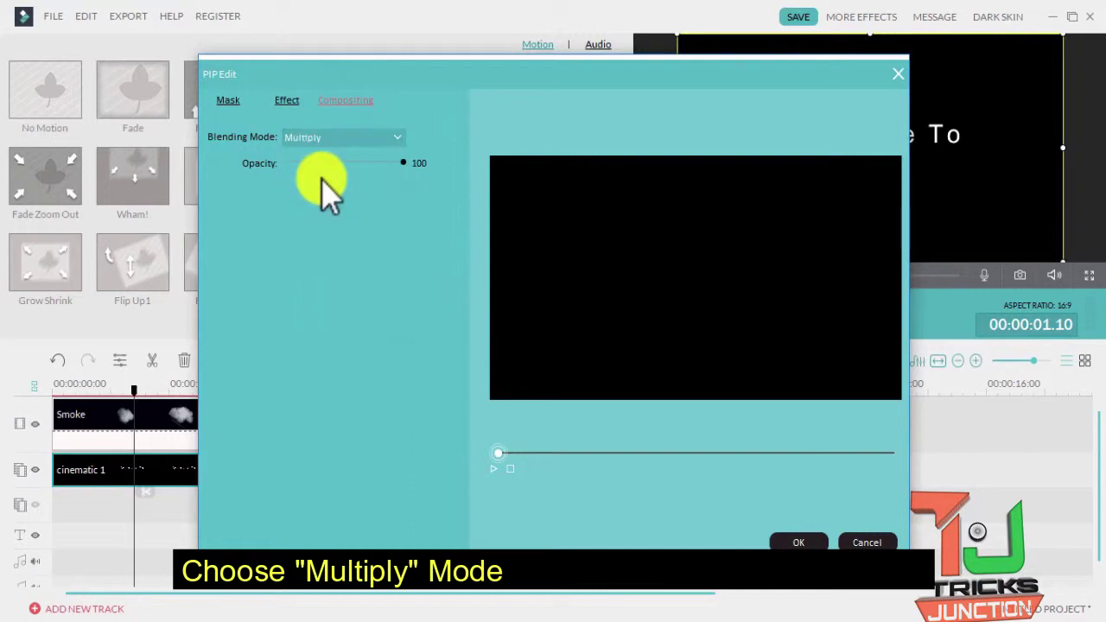
click(804, 543)
click(587, 324)
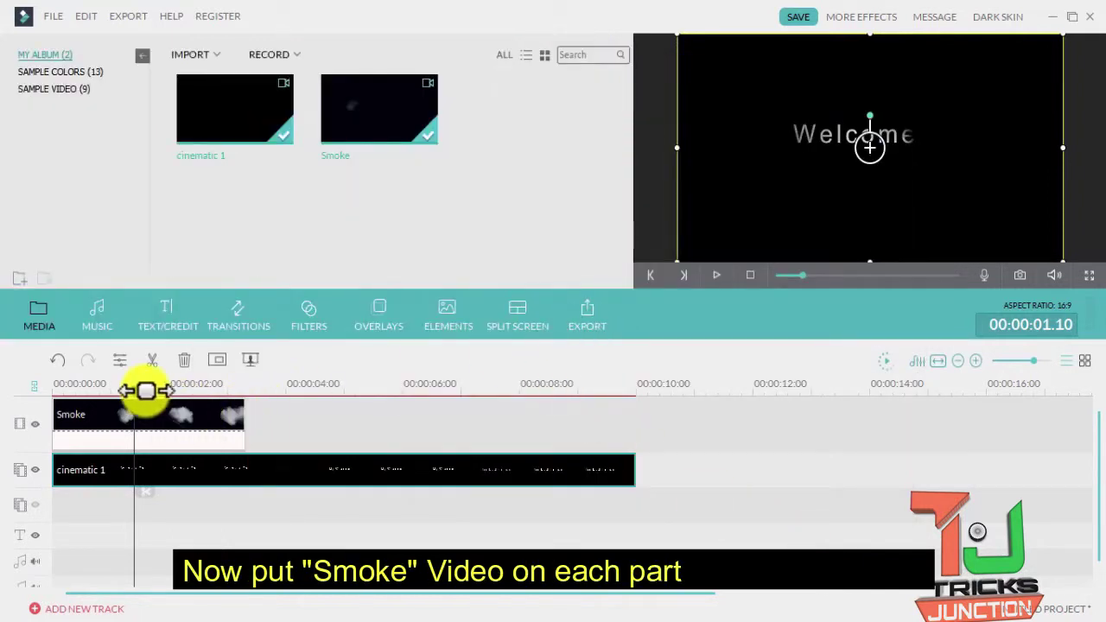
Add two more Smoke clips after the first, the last ending near 10 seconds.
drag(378, 108, 328, 449)
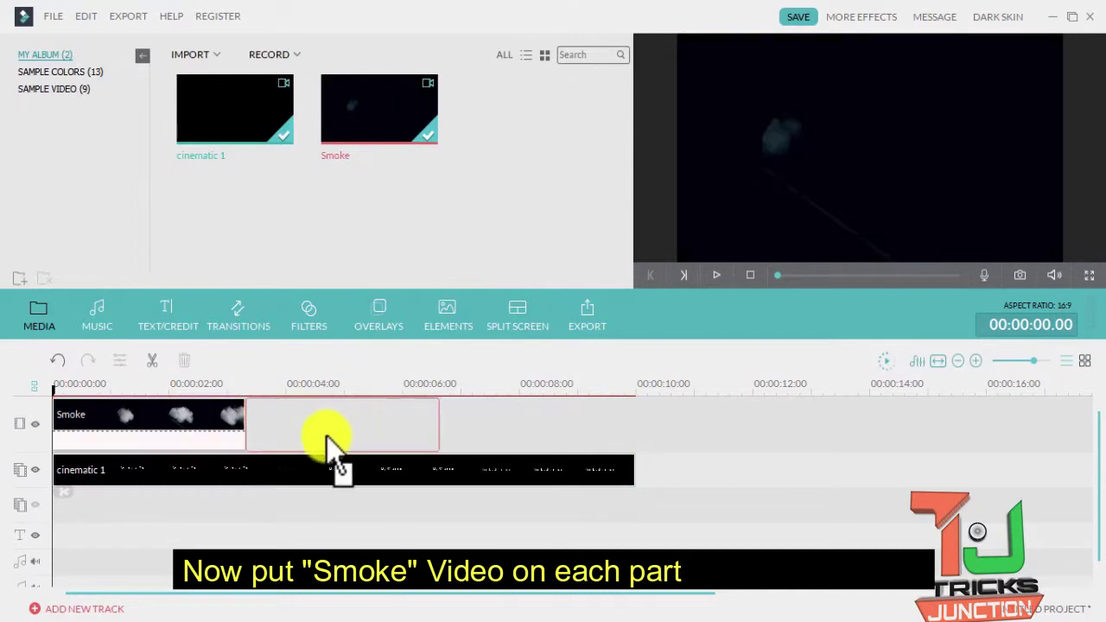
drag(346, 147, 514, 439)
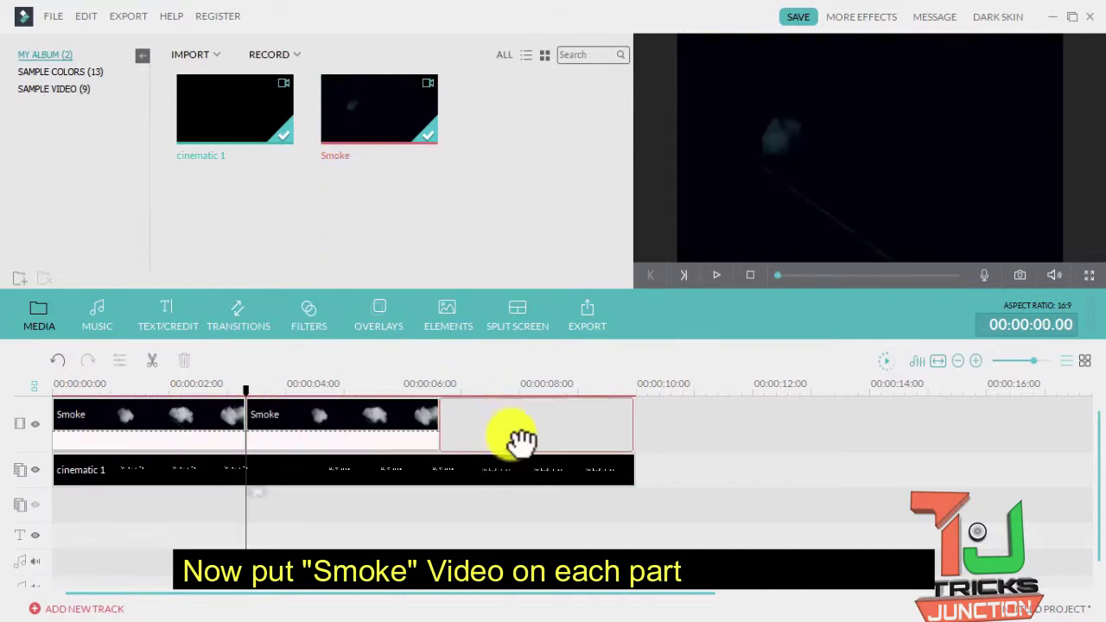
mouse_move(246, 390)
mouse_down()
mouse_move(440, 398)
mouse_move(22, 482)
mouse_up()
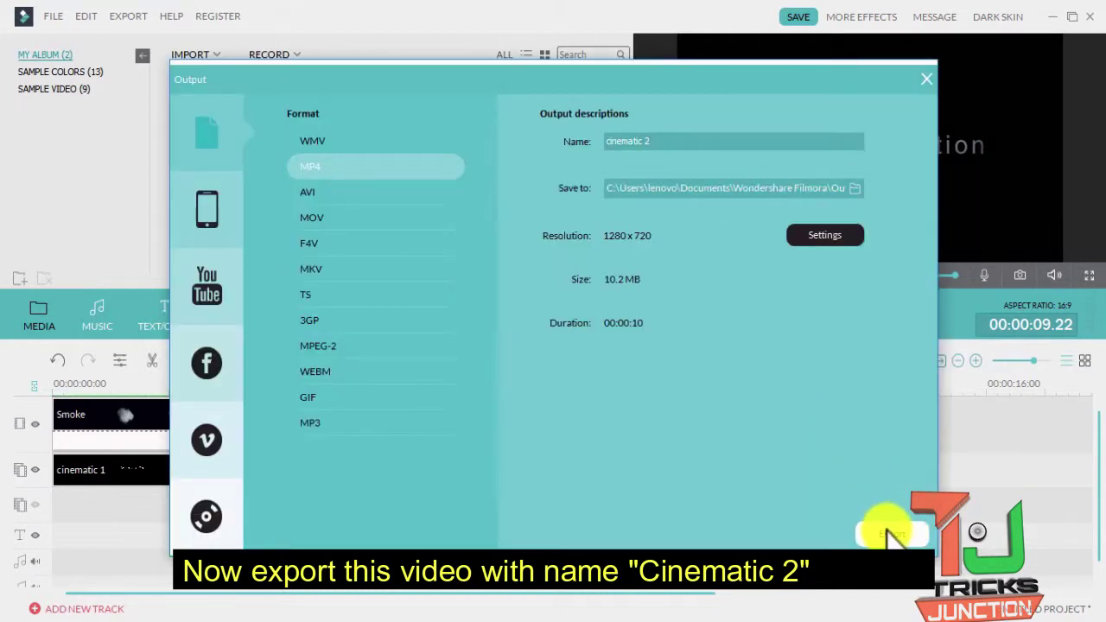
Export the video as cinematic 2 and zoom the timeline out twice.
click(892, 535)
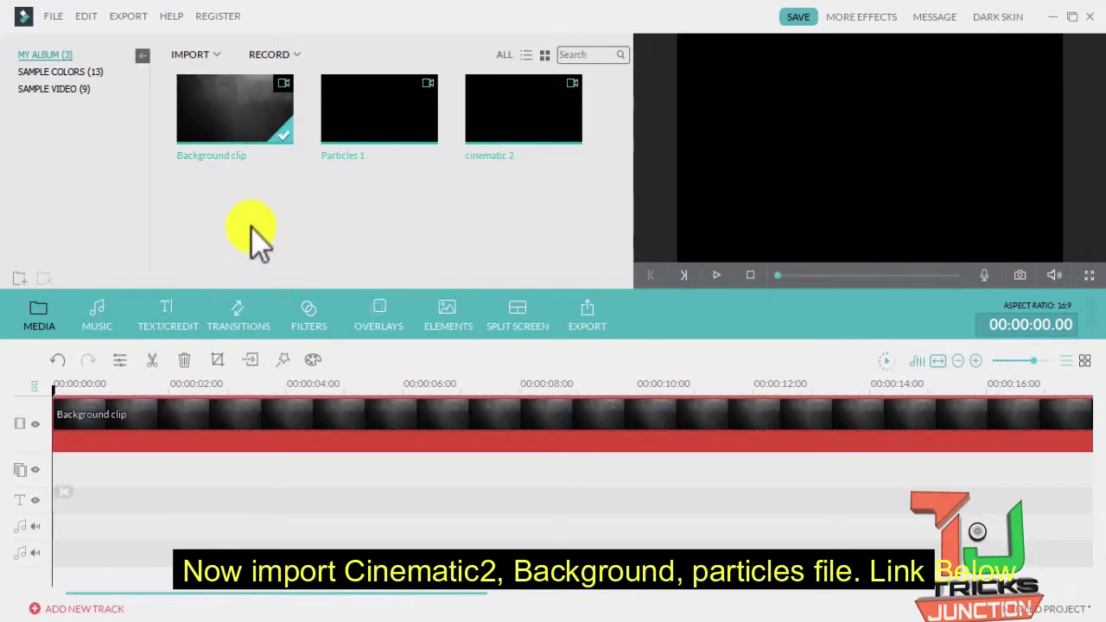
click(1027, 361)
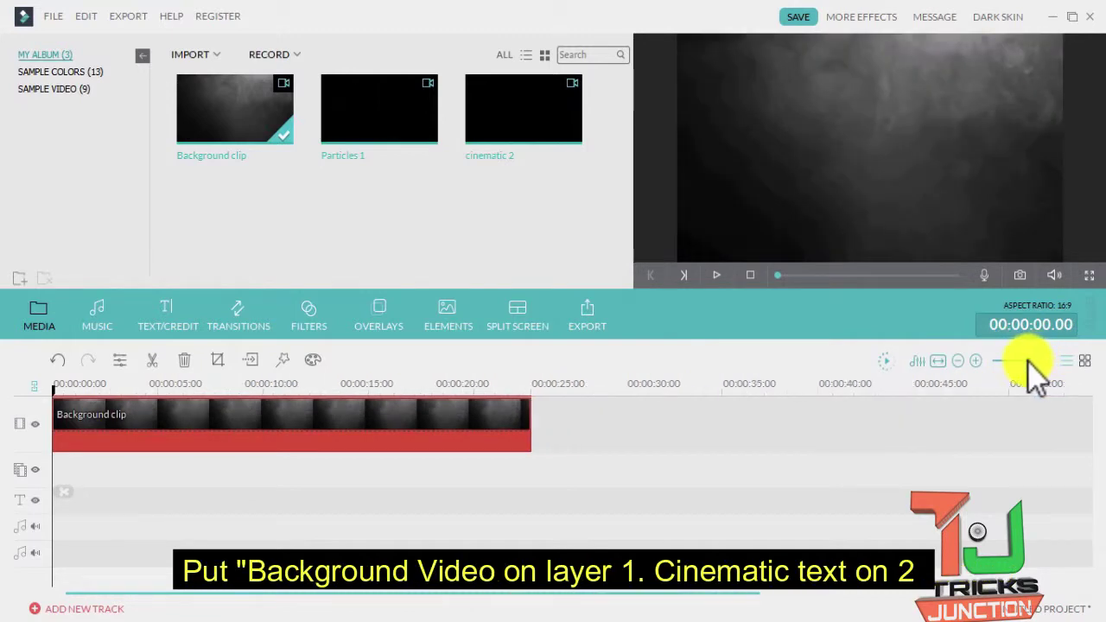
click(1028, 361)
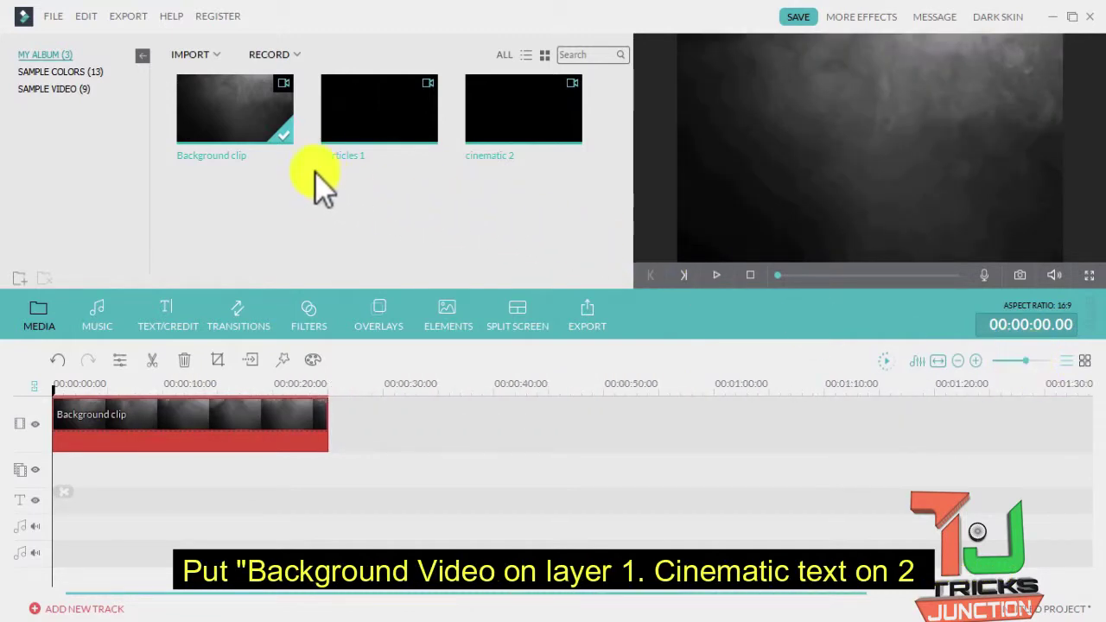
Place cinematic 2 on the second video track and trim the background clip to end where it ends.
drag(501, 135, 57, 486)
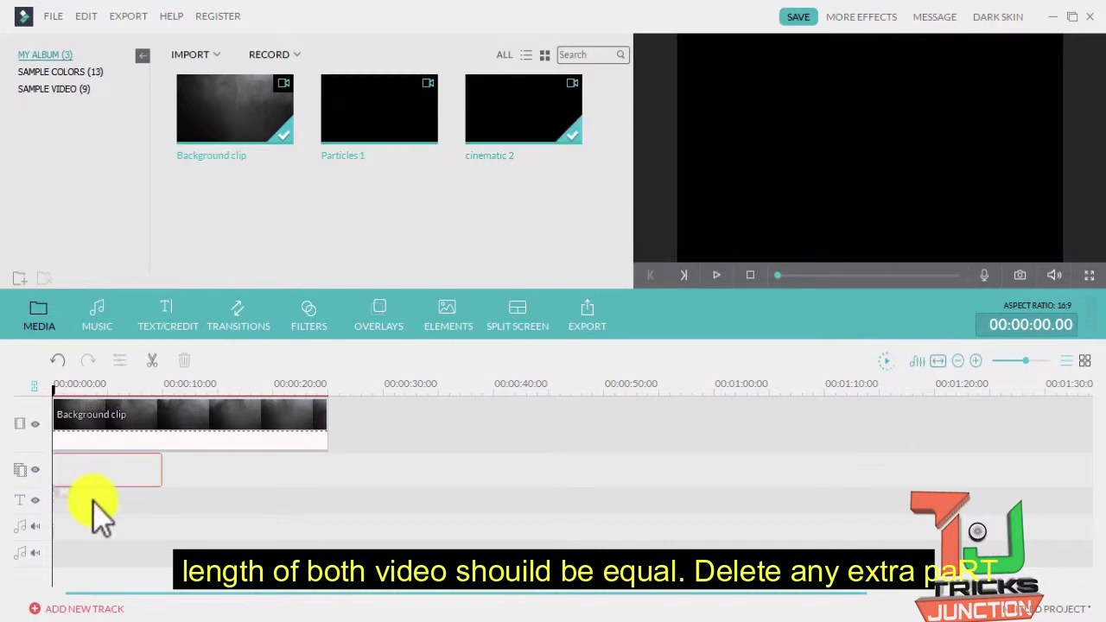
drag(55, 472, 90, 508)
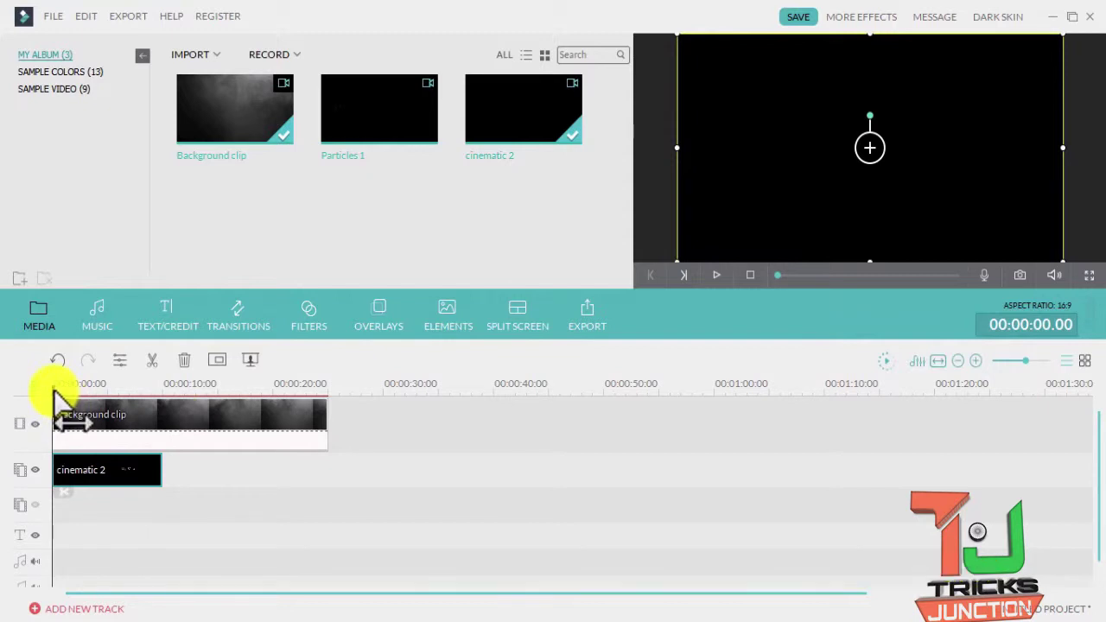
drag(54, 396, 177, 441)
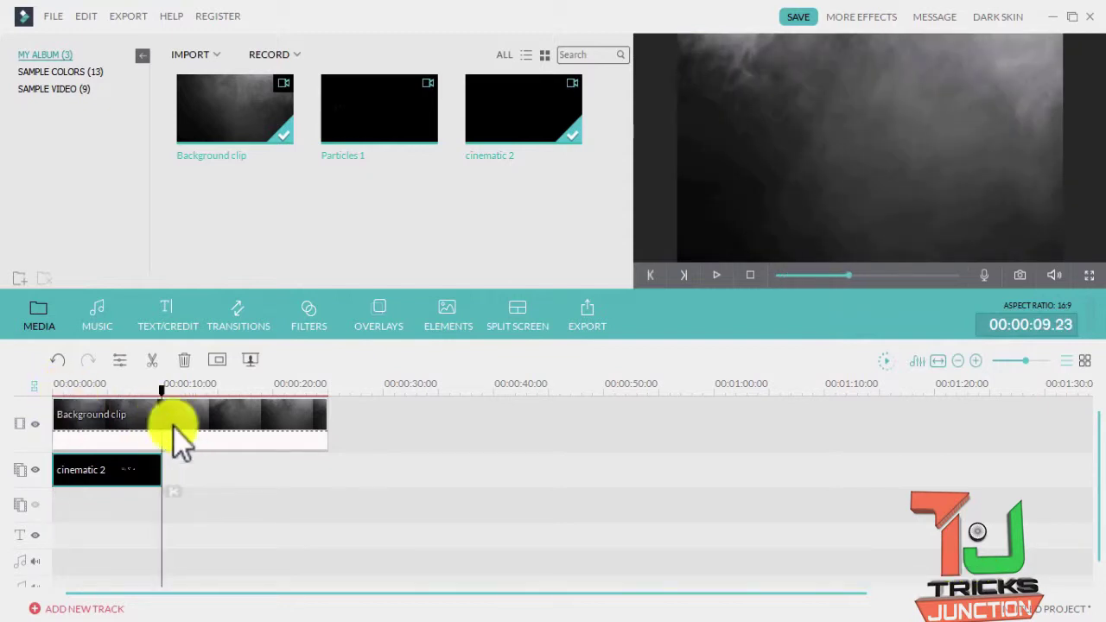
key(ctrl+b)
click(222, 440)
key(Delete)
drag(161, 391, 54, 391)
Set the cinematic 2 clip's compositing blending mode to Screen.
right_click(81, 470)
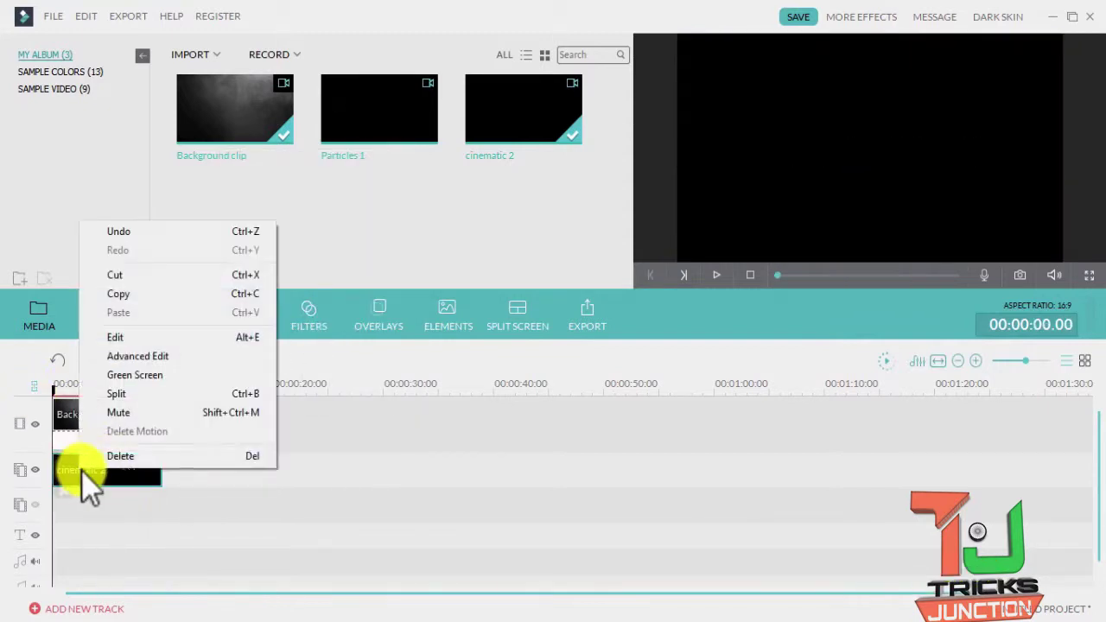
click(117, 338)
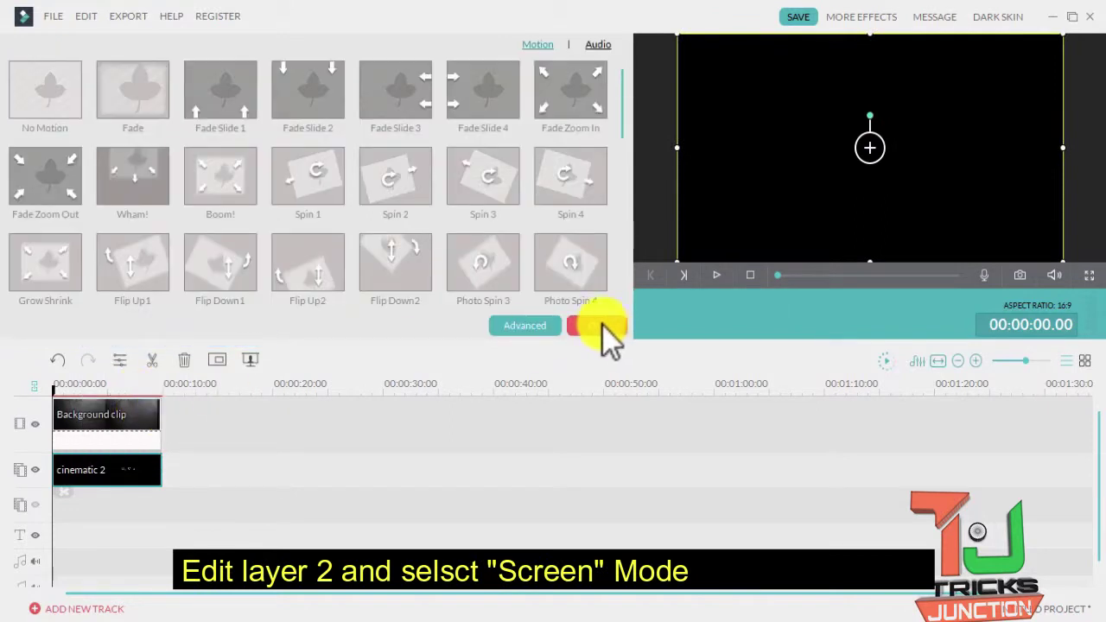
click(518, 326)
click(345, 101)
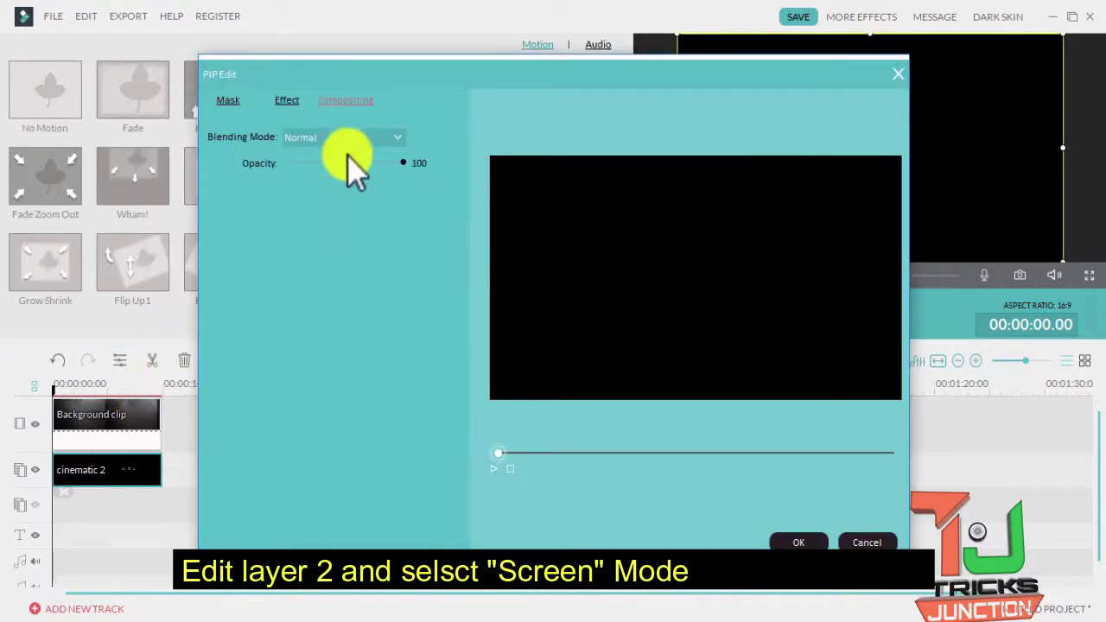
click(348, 138)
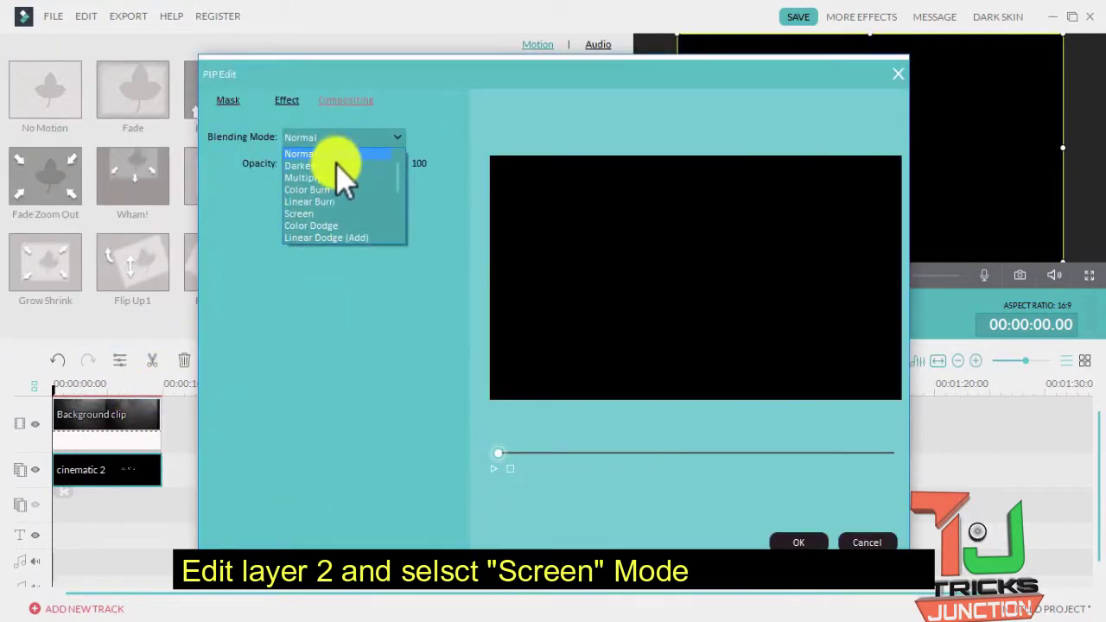
click(310, 213)
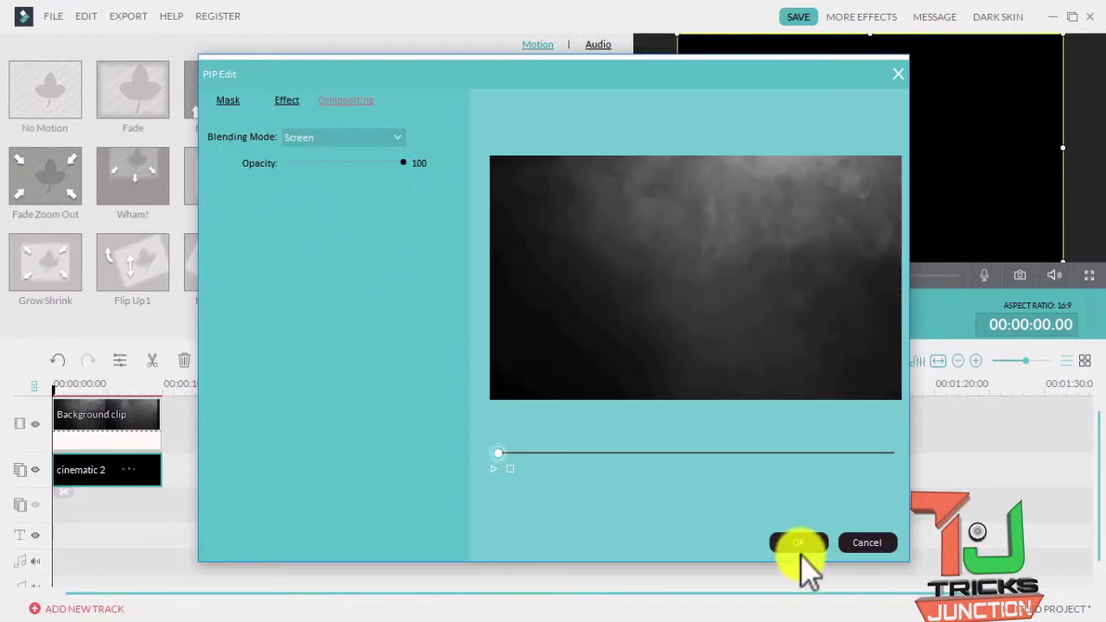
click(799, 542)
click(604, 329)
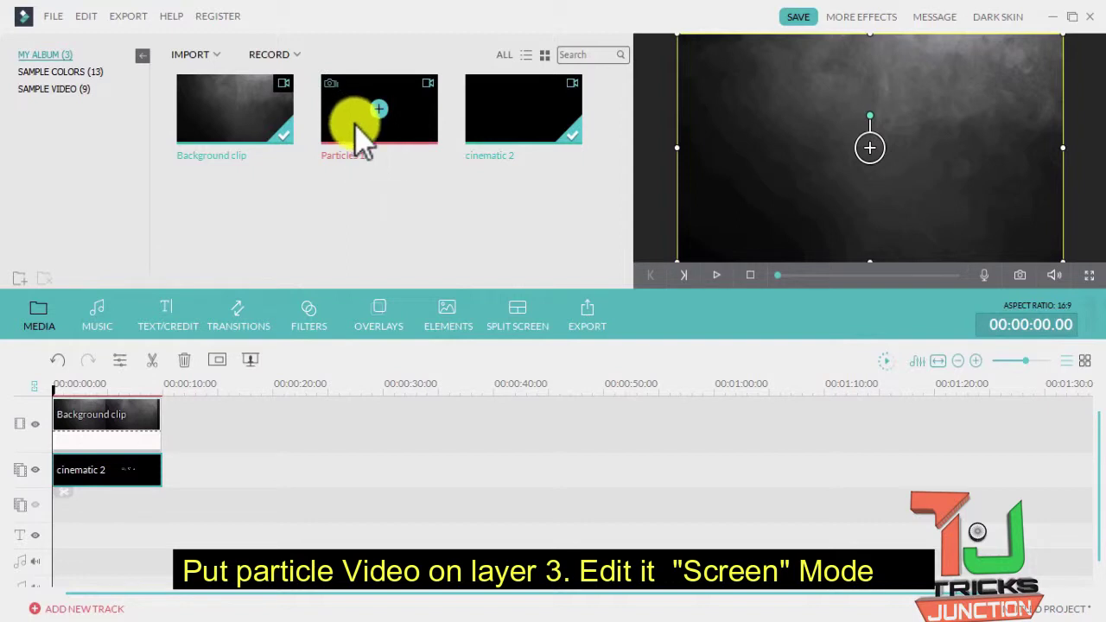
Place Particles 1 on the third track and trim it to end at 00:00:09:23.
drag(355, 123, 260, 475)
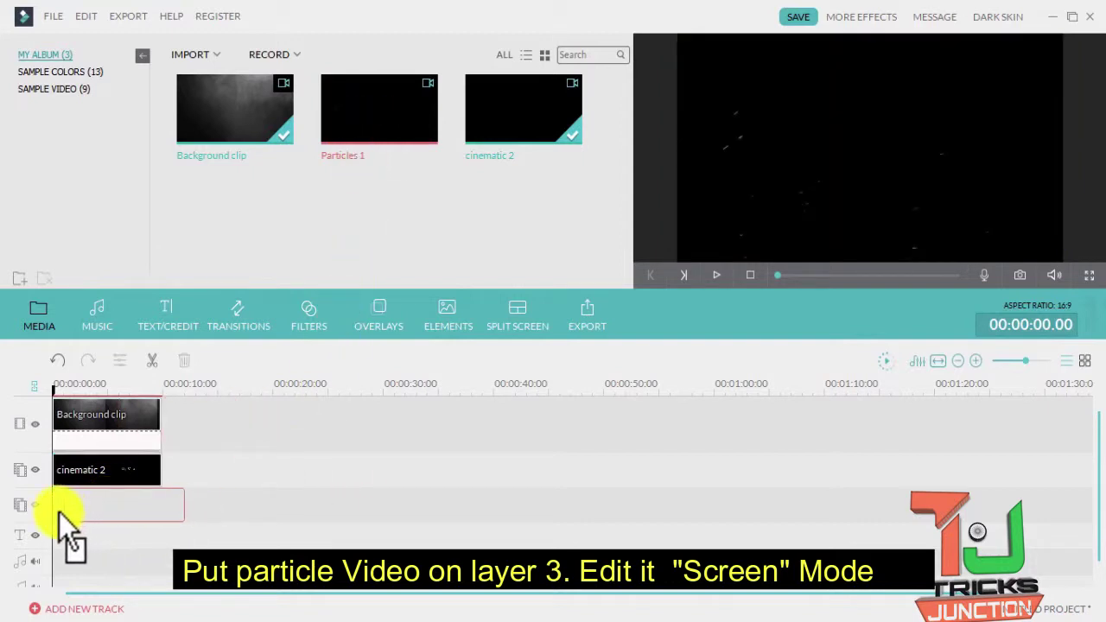
drag(58, 512, 53, 513)
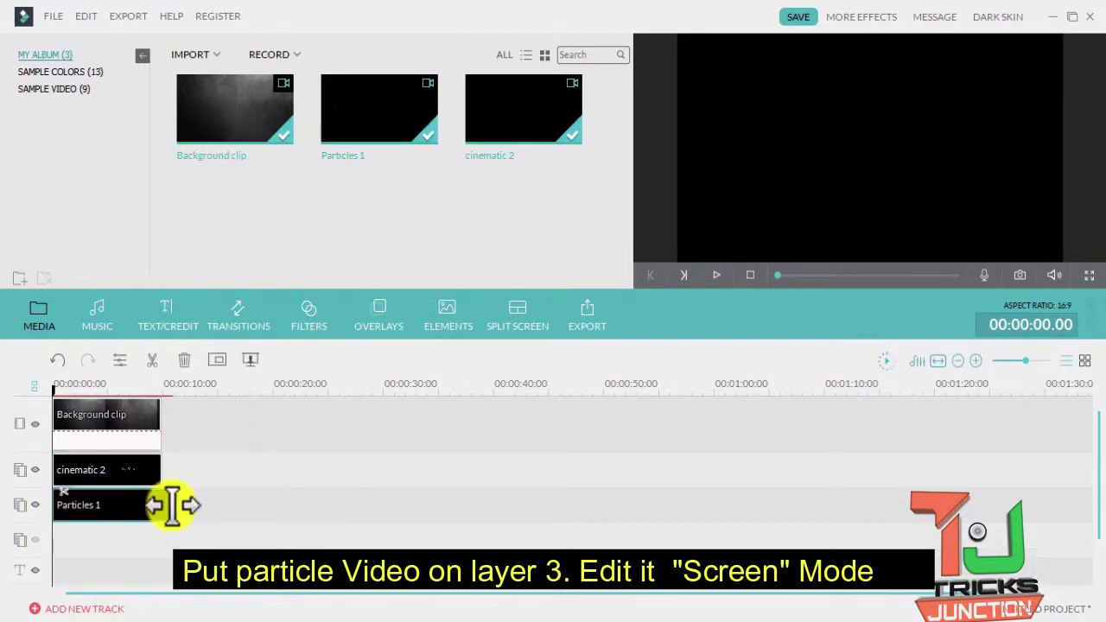
drag(173, 505, 162, 506)
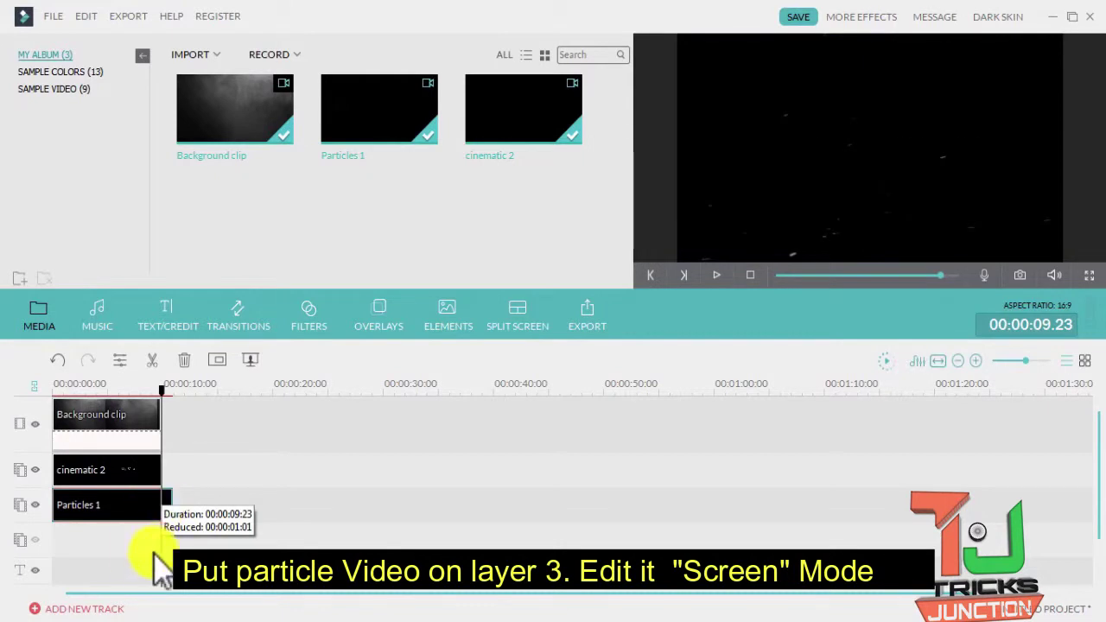
Give the Particles 1 clip Screen blending and lower its opacity to 68.
right_click(130, 512)
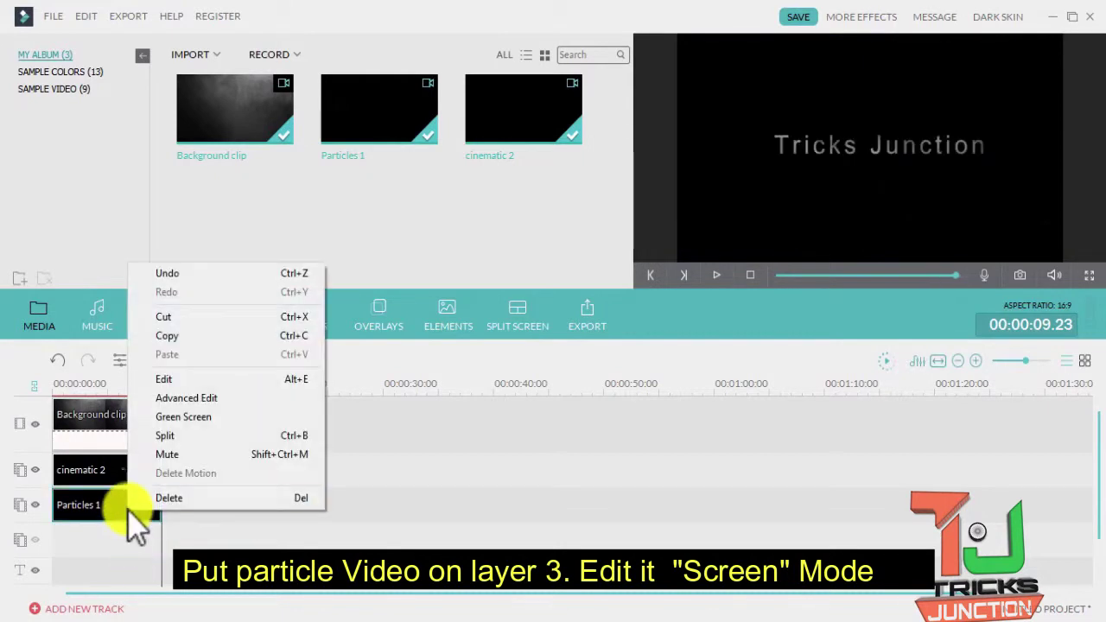
click(173, 378)
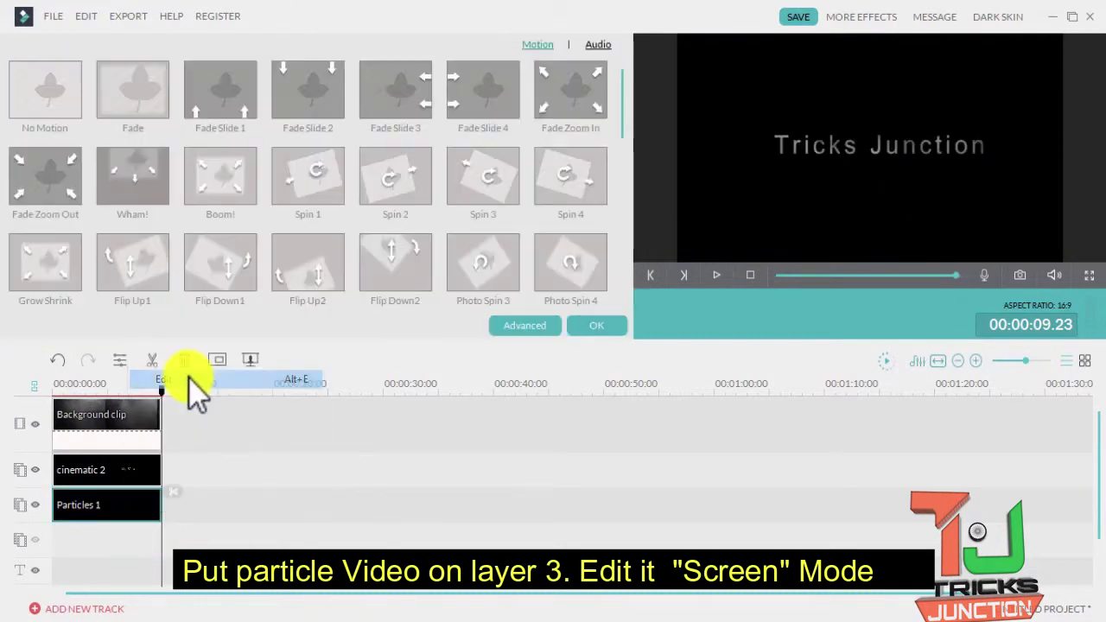
click(512, 312)
click(286, 100)
click(333, 140)
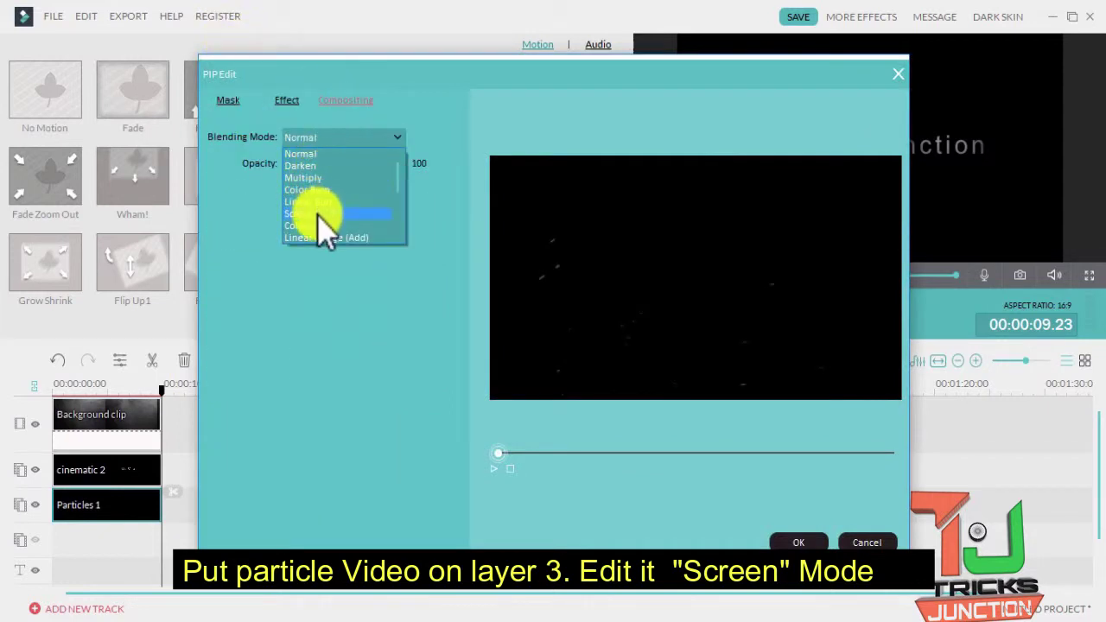
click(320, 213)
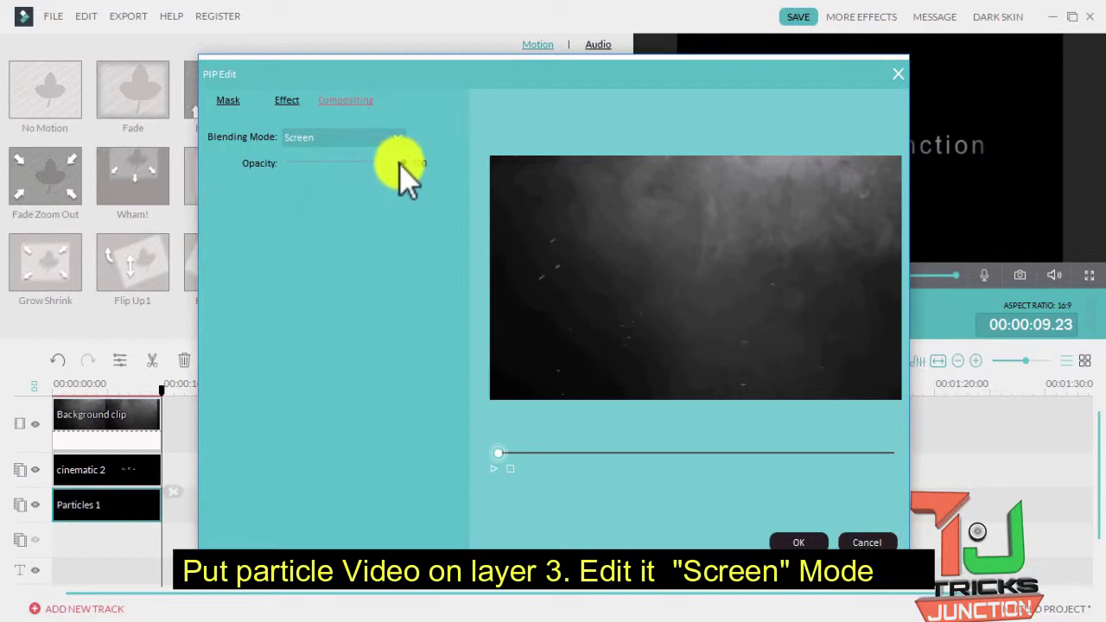
drag(403, 162, 363, 166)
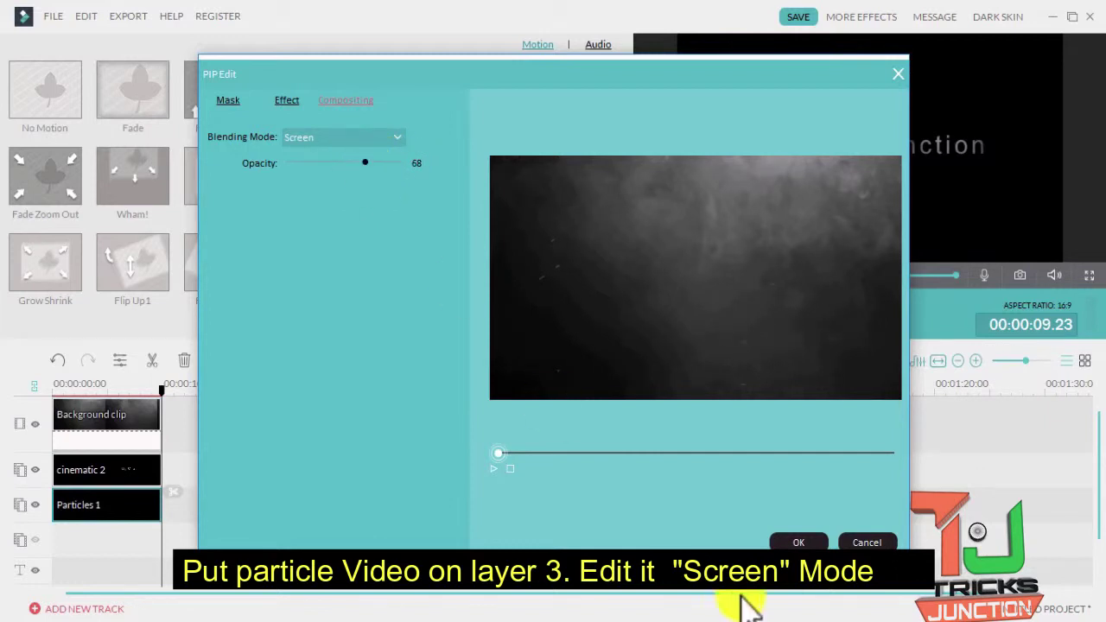
click(798, 542)
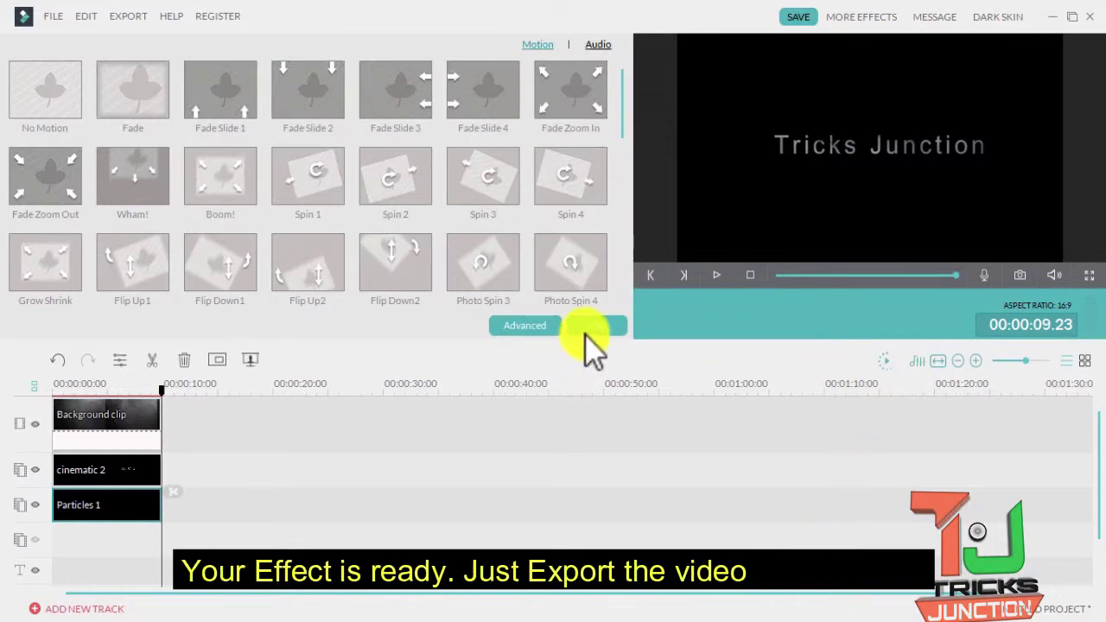
Close the clip editor and play the intro to watch 'Welcome To' appear over the smoke.
click(594, 326)
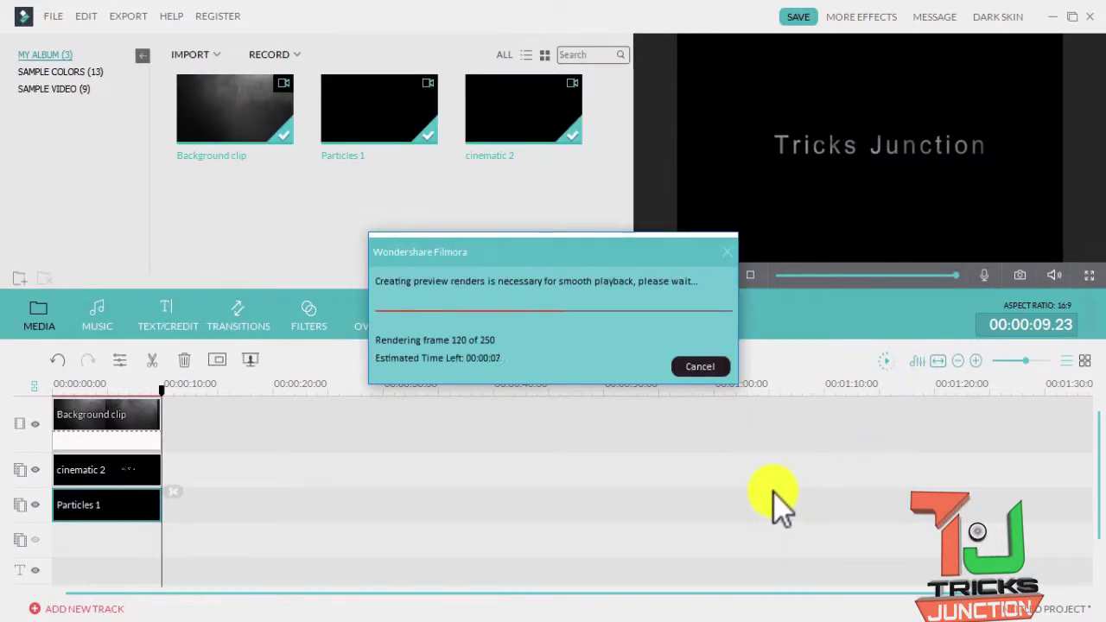
click(716, 275)
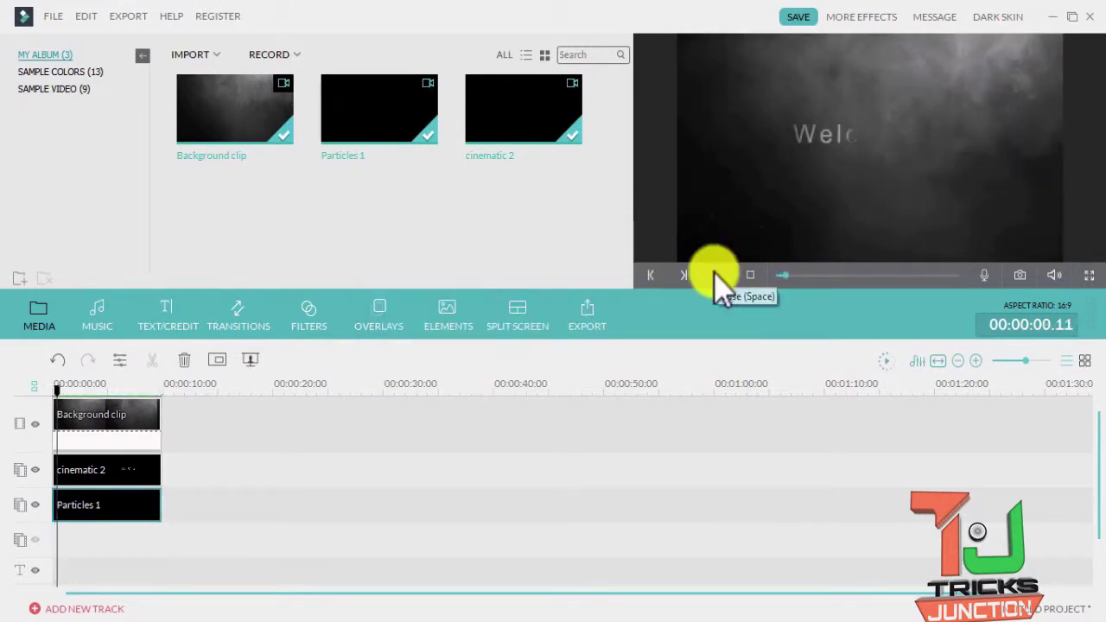